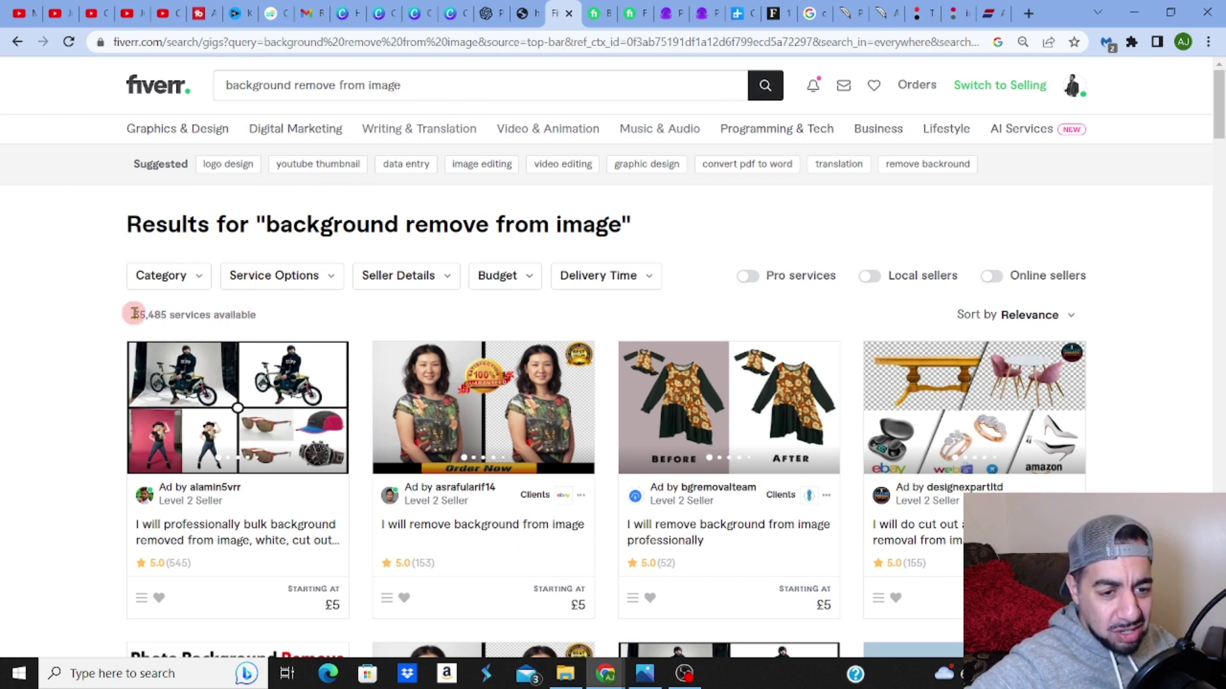
# Search Fiverr for 'background remove from photo'
pyautogui.moveTo(135, 313); pyautogui.dragTo(244, 312)
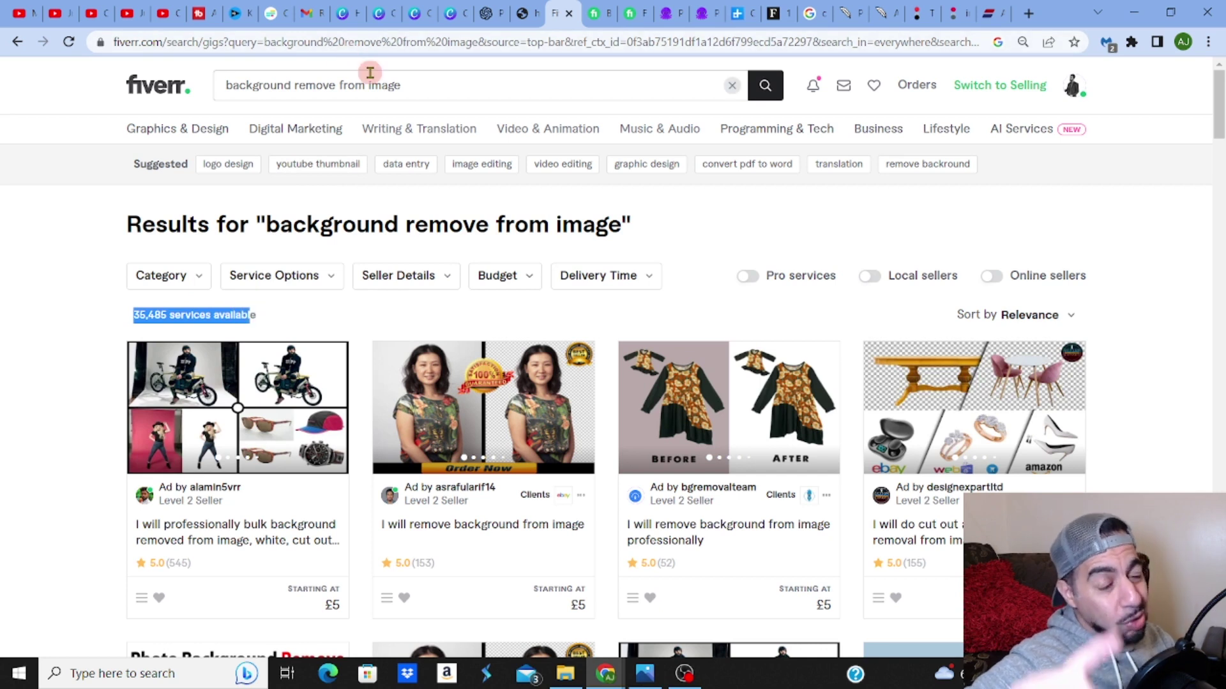
pyautogui.moveTo(459, 85)
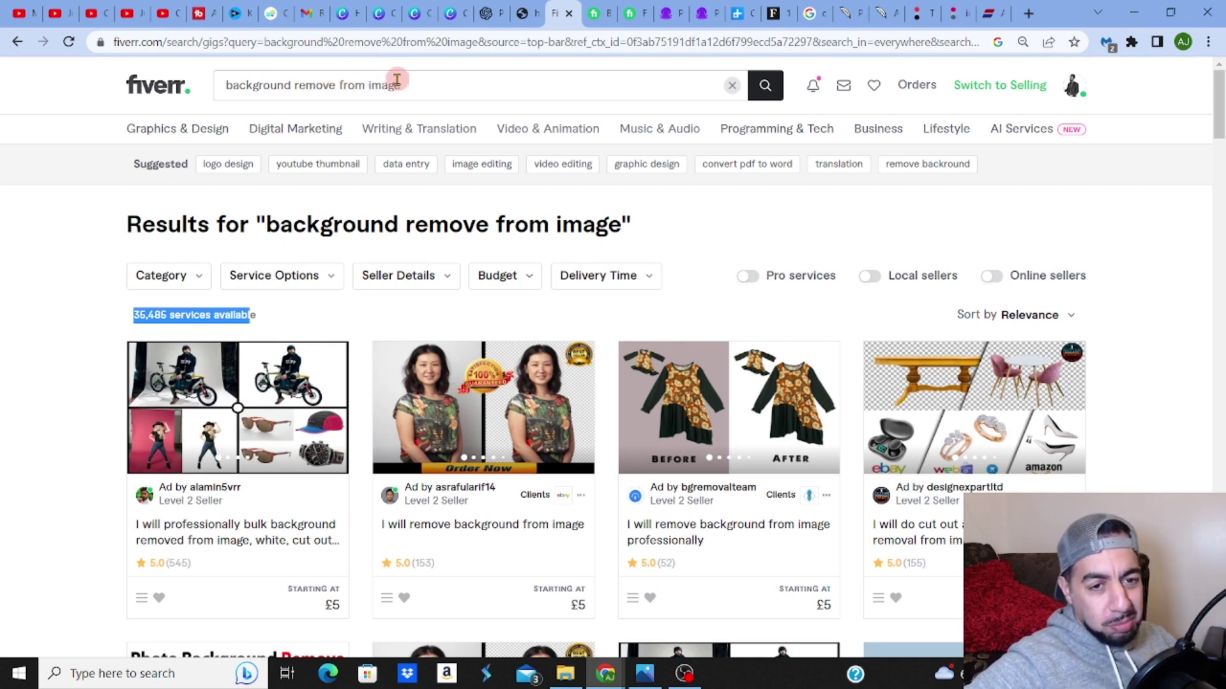
pyautogui.click(368, 86)
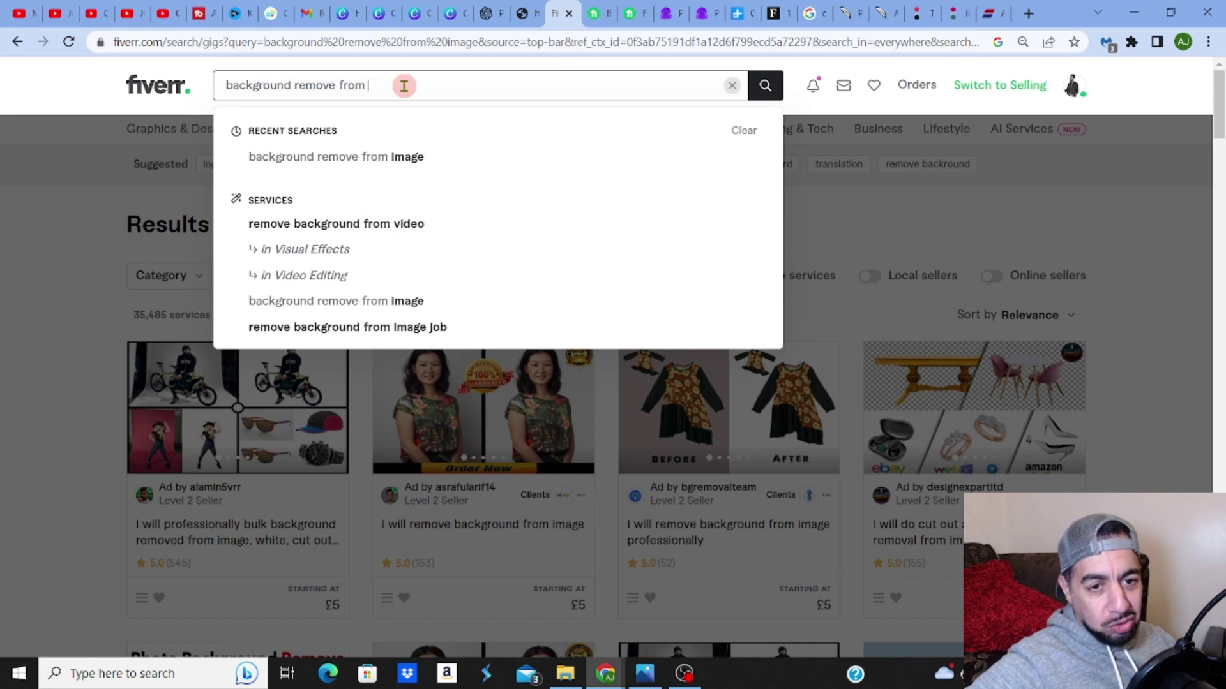
pyautogui.write('pho')
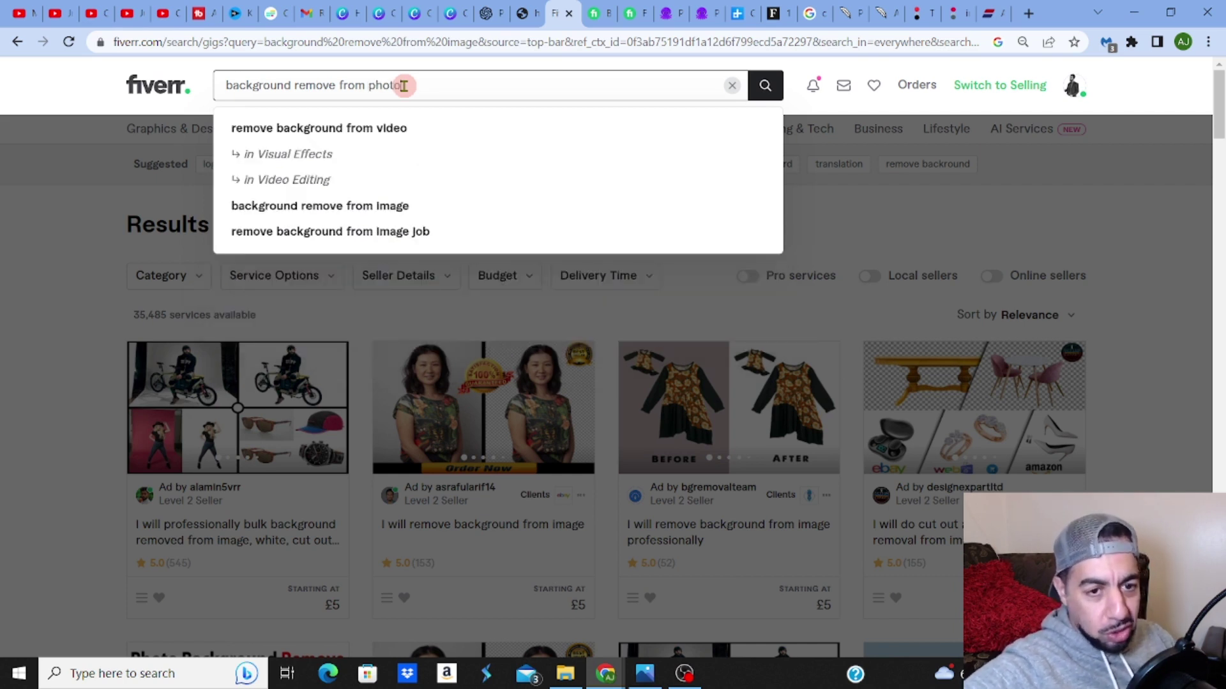
pyautogui.write('to')
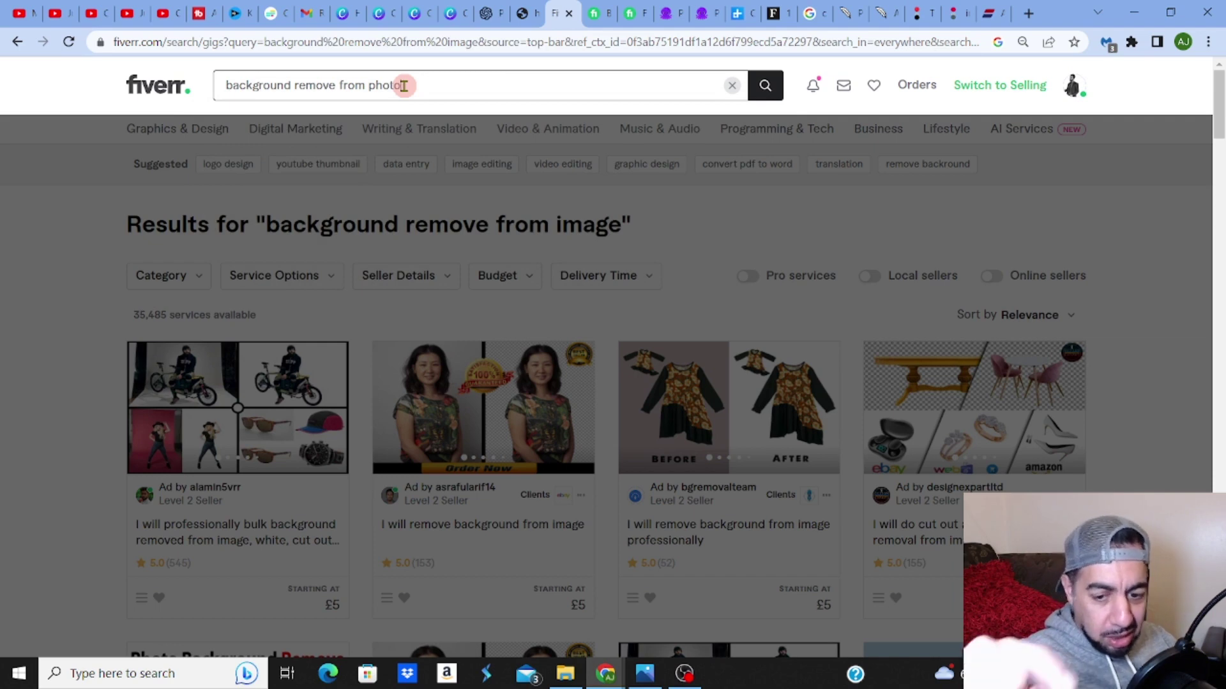
pyautogui.press('Return')
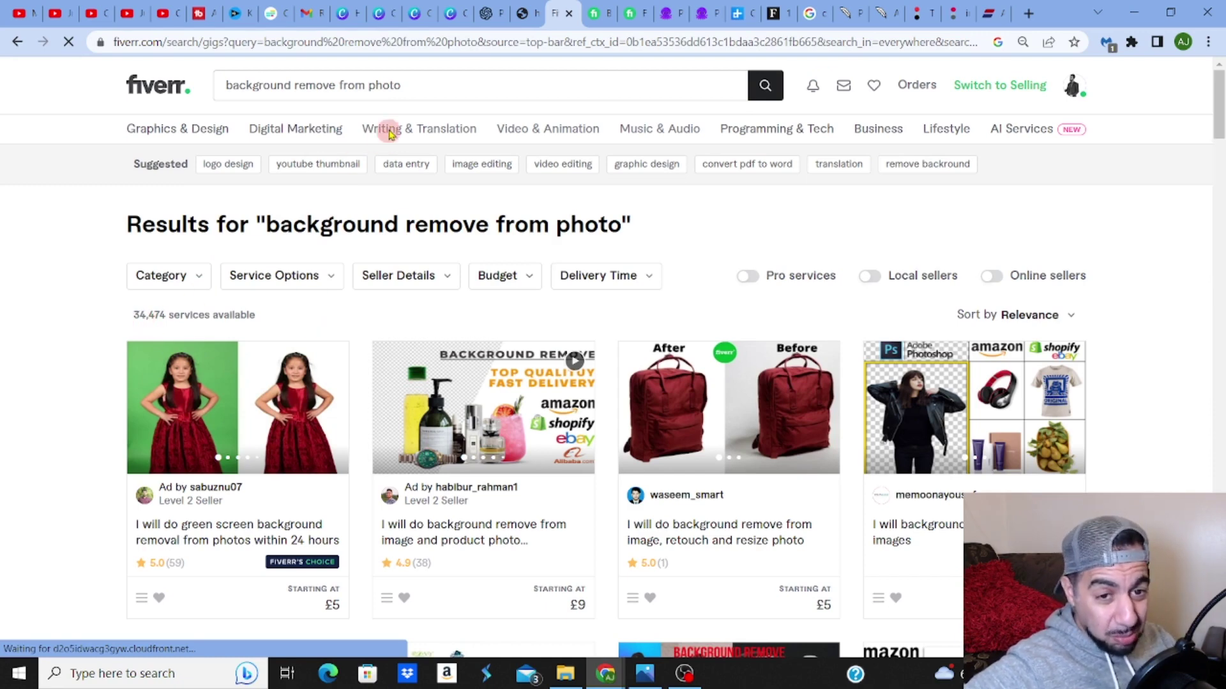
# Refine the search to 'background remove from wedding photo', then select its last words for trimming
pyautogui.click(377, 79)
pyautogui.moveTo(368, 84); pyautogui.dragTo(427, 84)
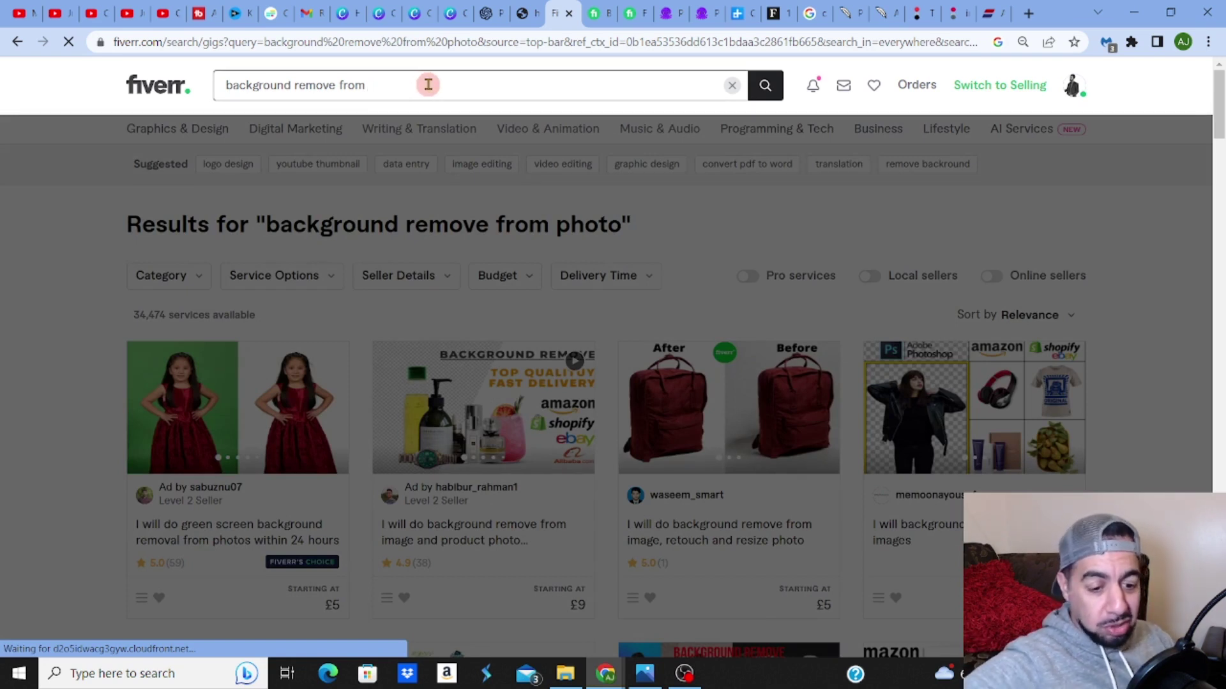
pyautogui.write('weddin')
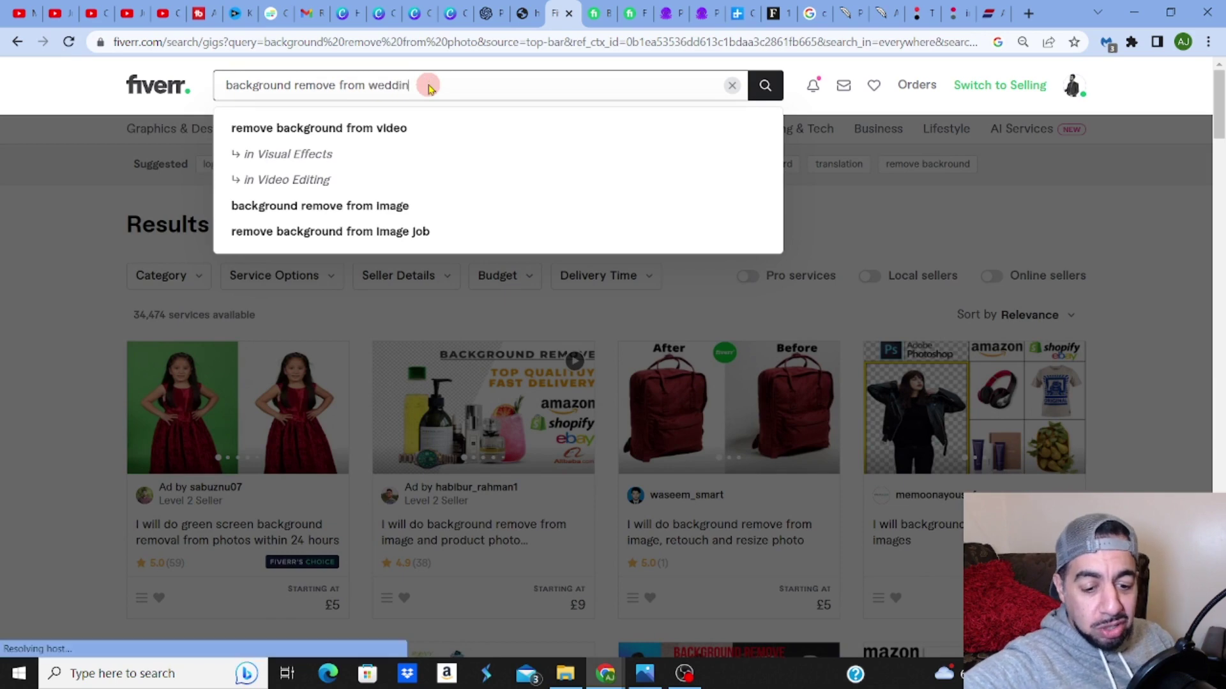
pyautogui.write('g p')
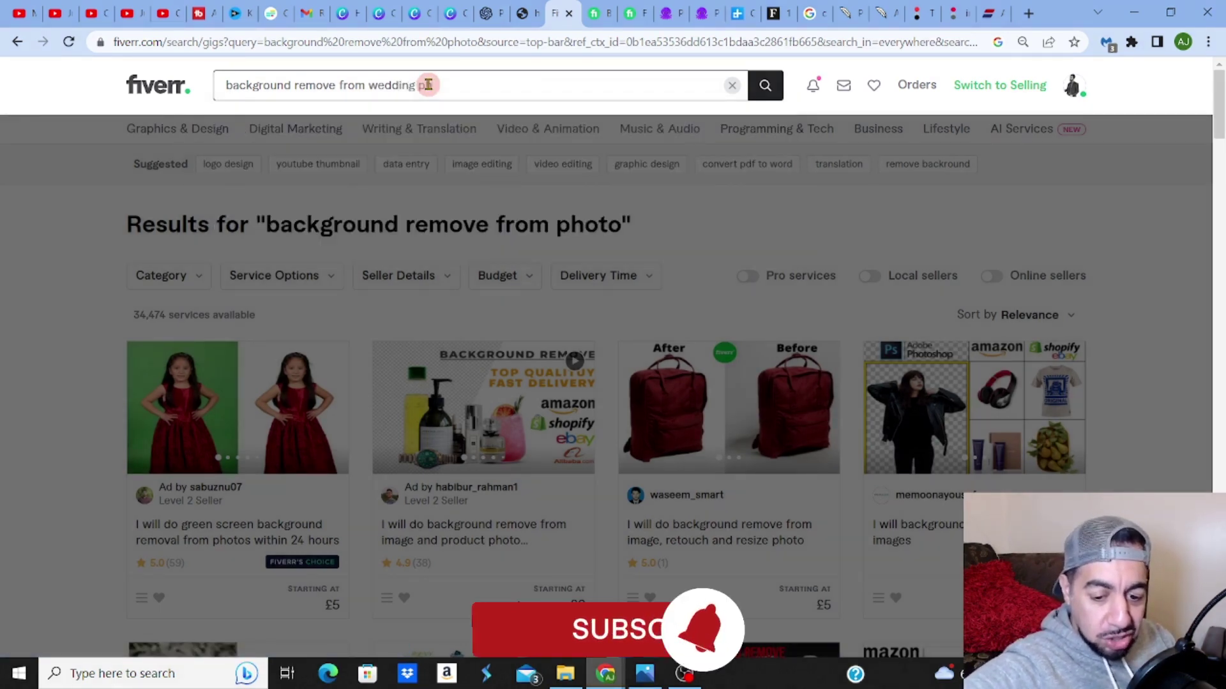
pyautogui.write('hoto')
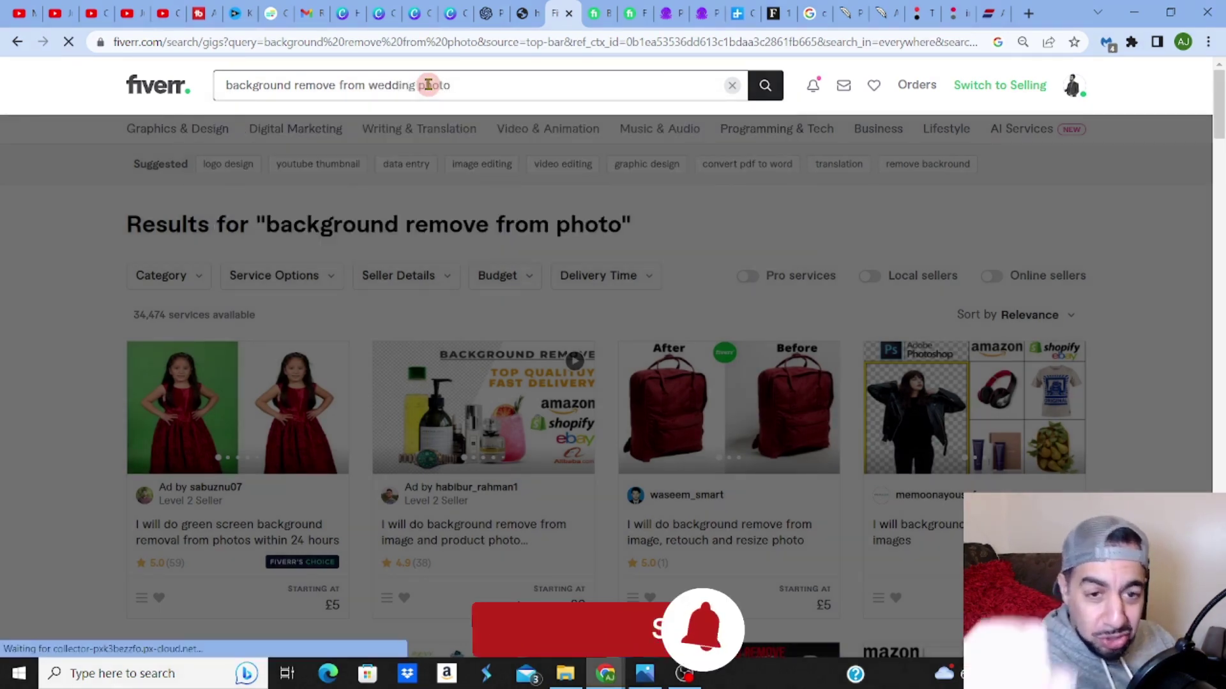
pyautogui.press('Return')
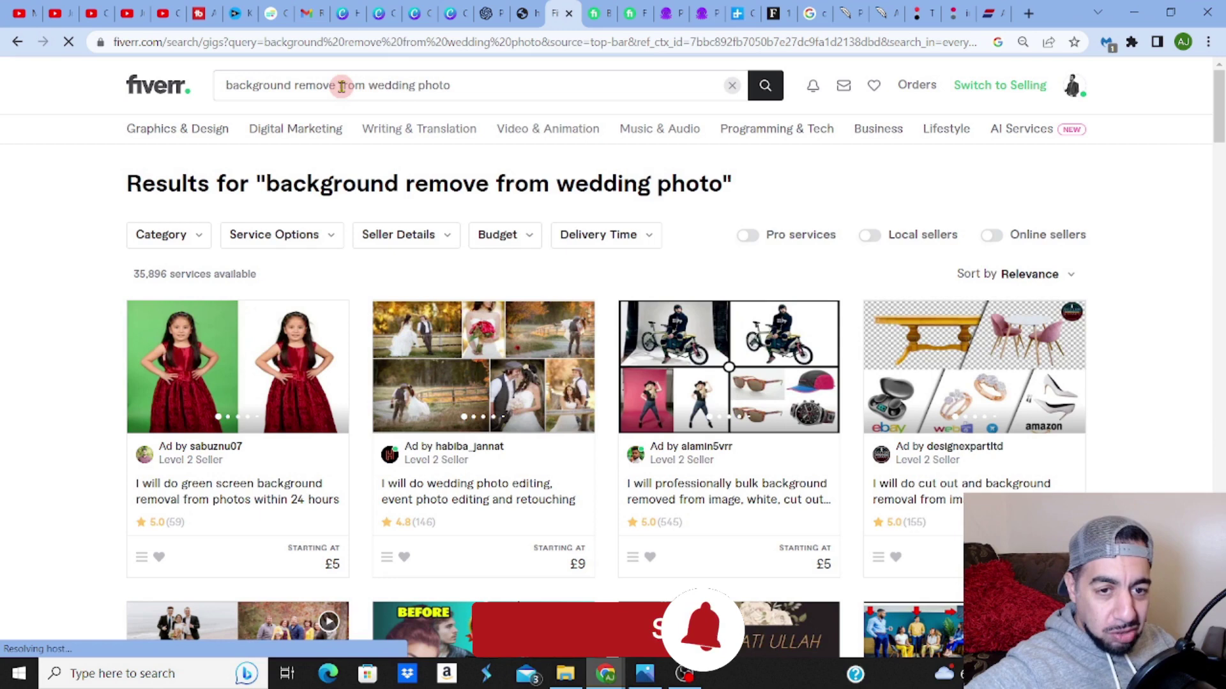
pyautogui.click(501, 74)
pyautogui.hotkey('ctrl', 'shift', 'Left')
pyautogui.hotkey('ctrl', 'shift', 'Left')
pyautogui.hotkey('ctrl', 'shift', 'Left')
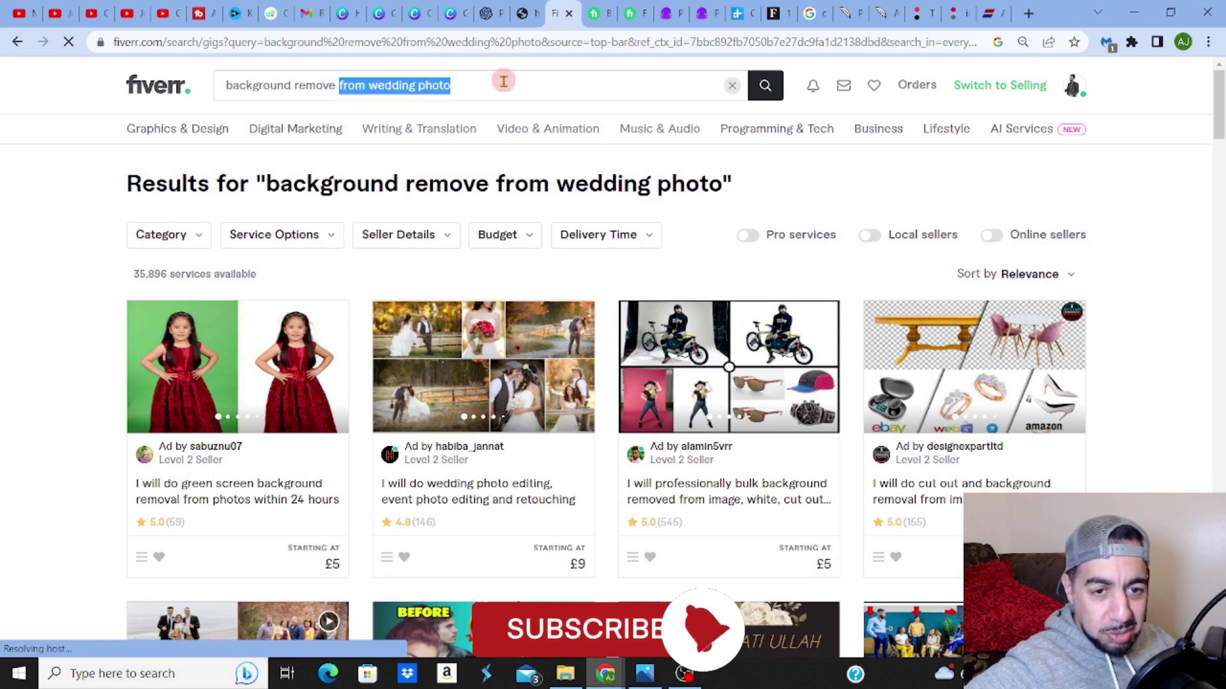
pyautogui.press('BackSpace')
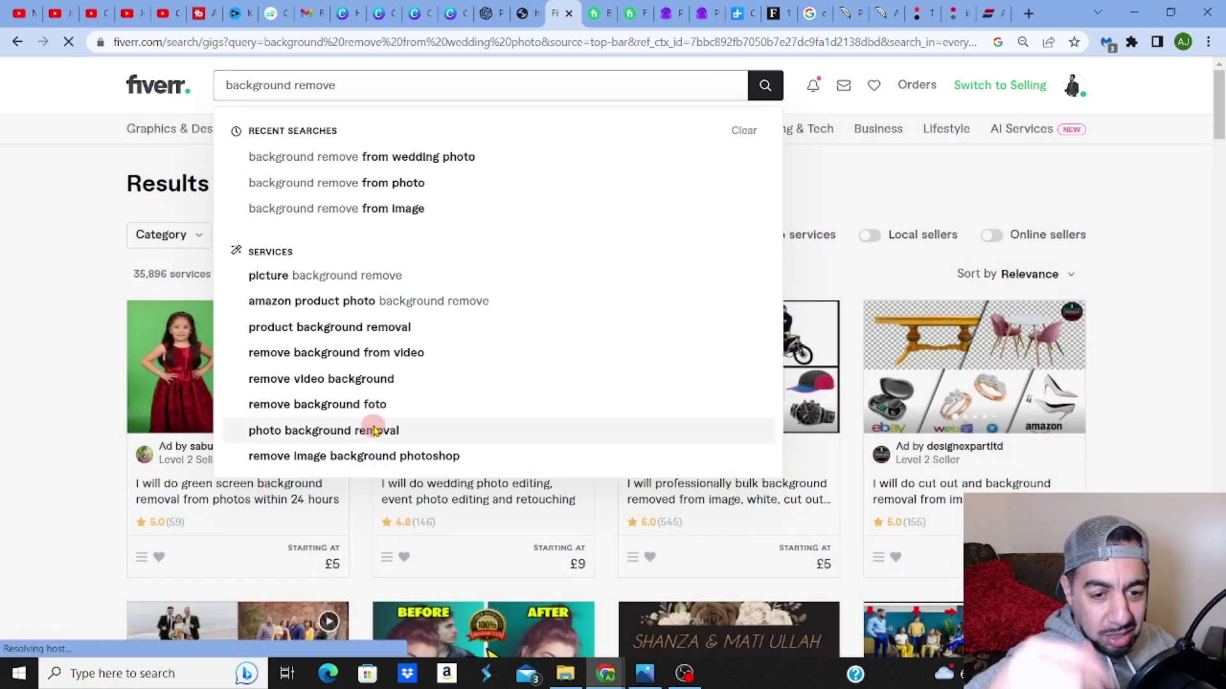
pyautogui.click(374, 431)
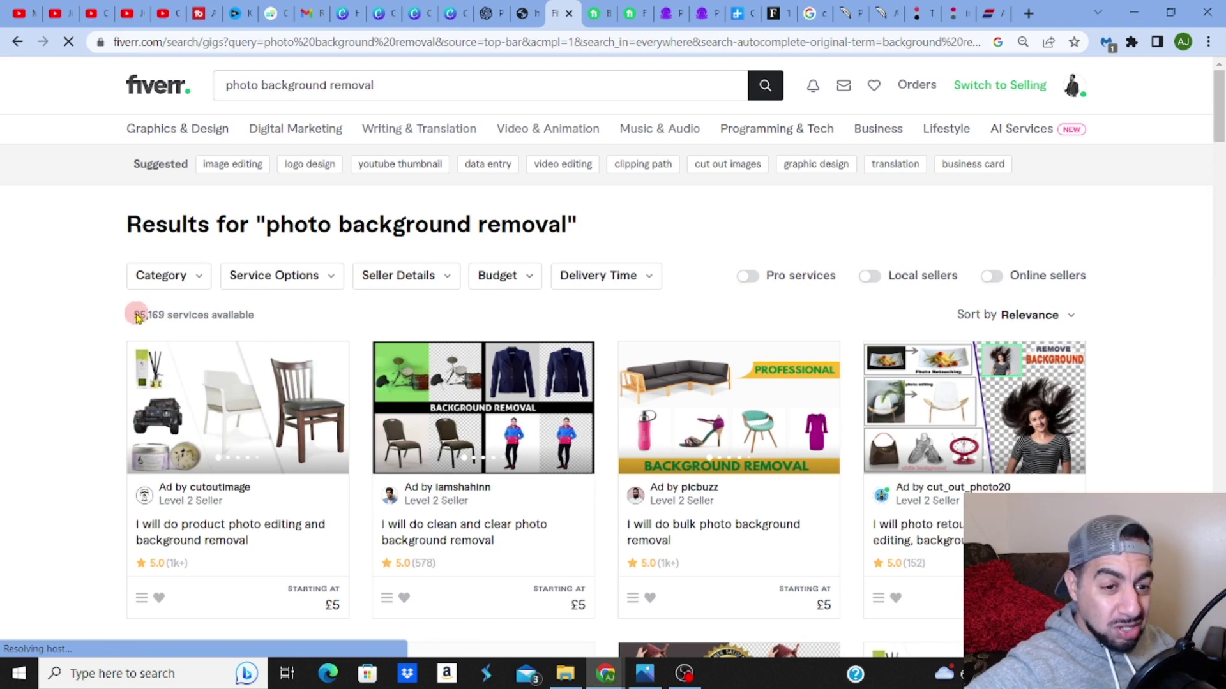
pyautogui.moveTo(136, 314); pyautogui.dragTo(260, 321)
pyautogui.write('e from wedding photo')
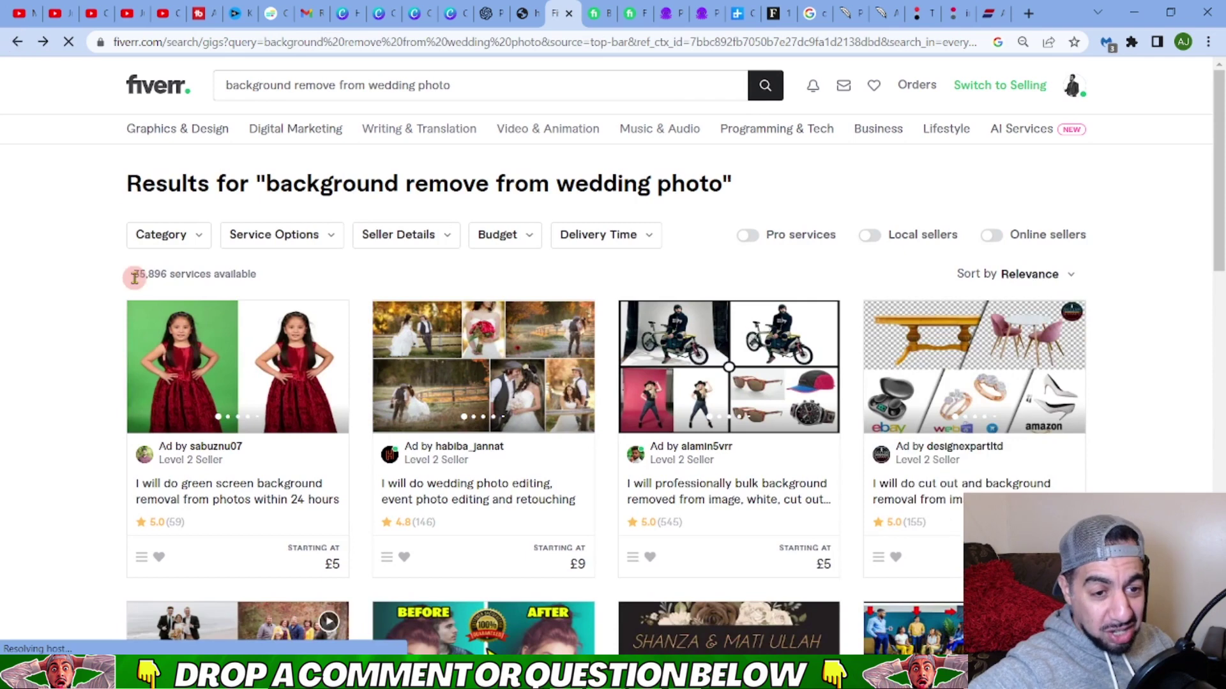
pyautogui.moveTo(134, 276); pyautogui.dragTo(171, 271)
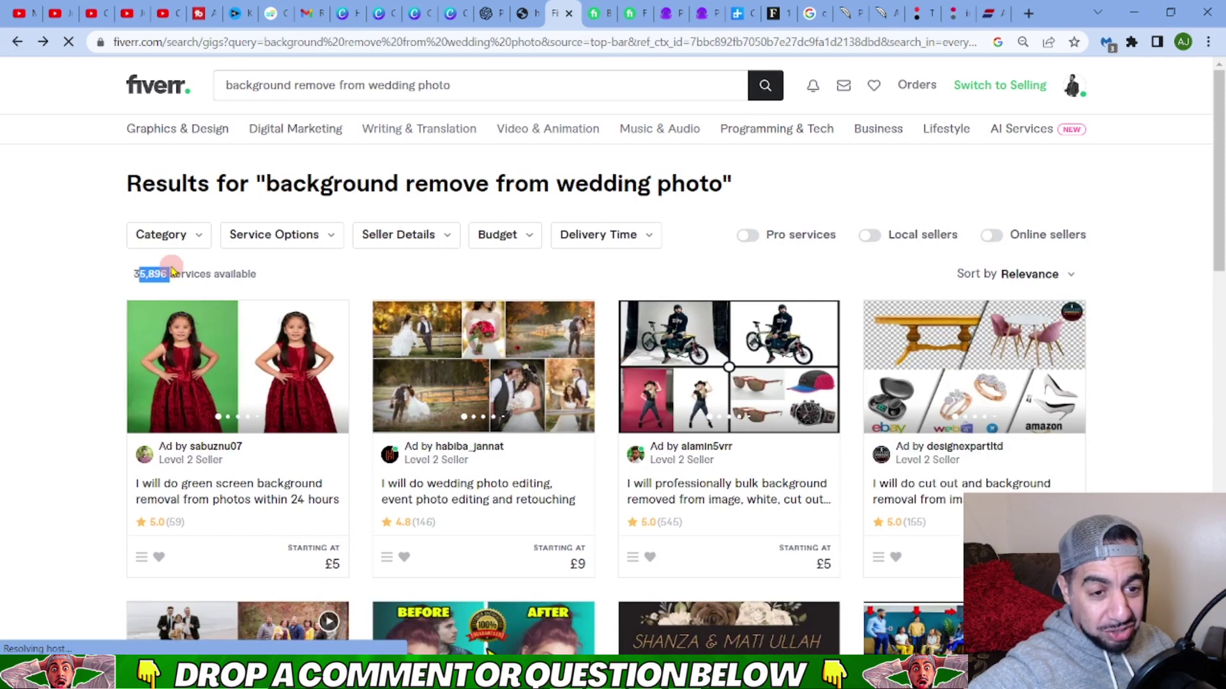
pyautogui.click(392, 283)
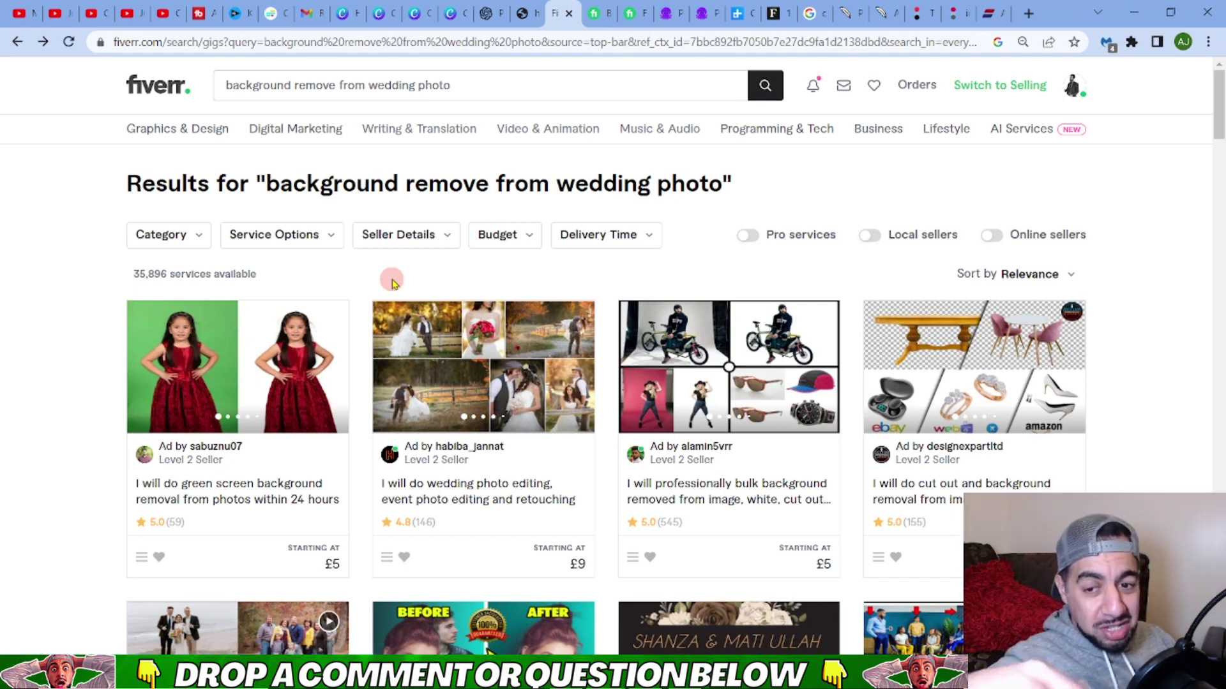
pyautogui.moveTo(373, 85)
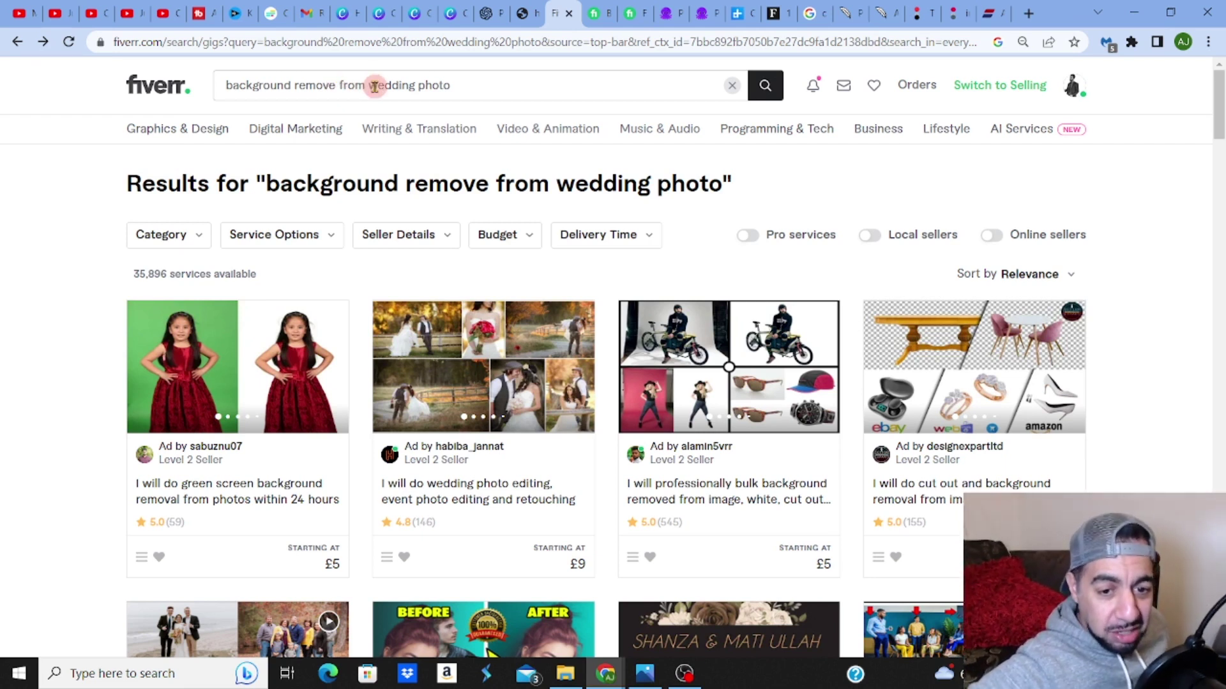
pyautogui.click(779, 192)
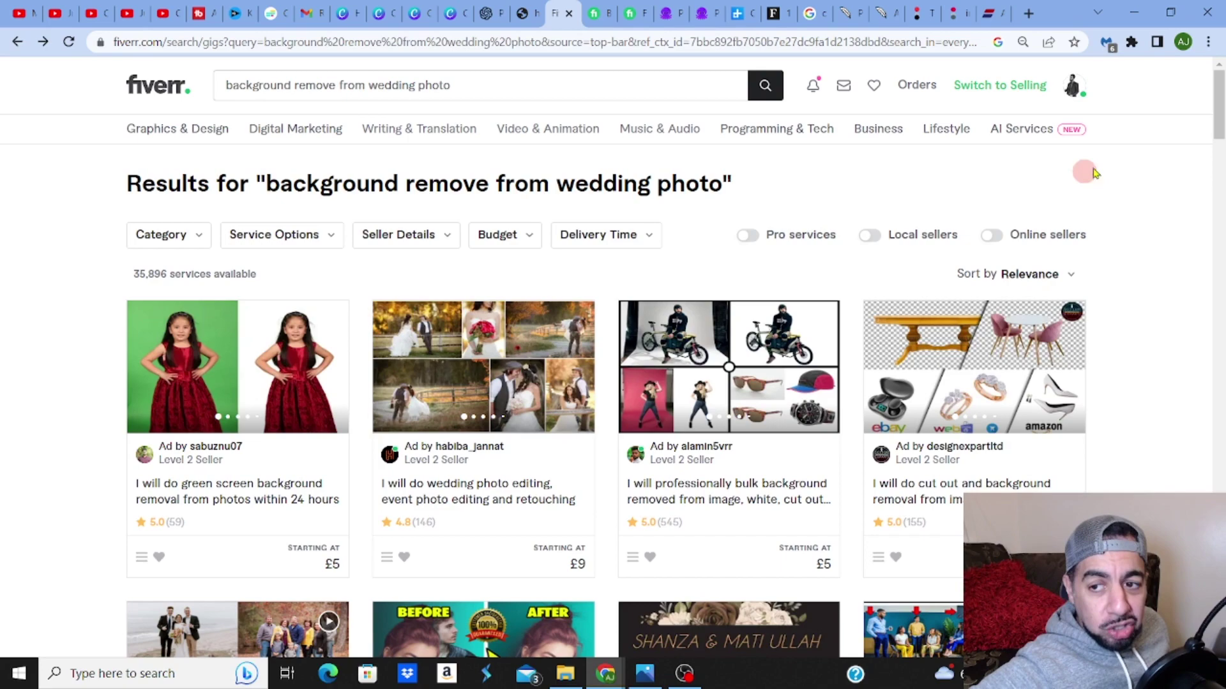
pyautogui.moveTo(1217, 126)
pyautogui.mouseDown()
pyautogui.moveTo(1219, 223)
pyautogui.moveTo(1219, 125)
pyautogui.mouseUp()
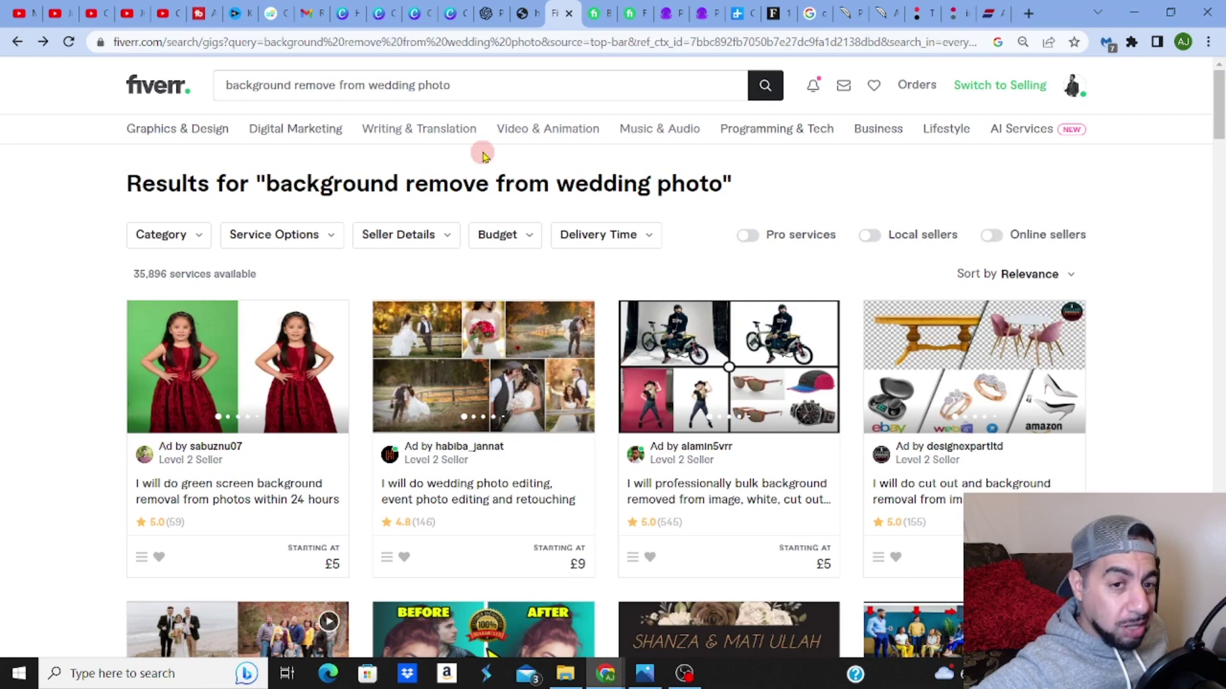
# Switch to Canva's Home page, scroll the recent designs, and go to Templates
pyautogui.click(356, 25)
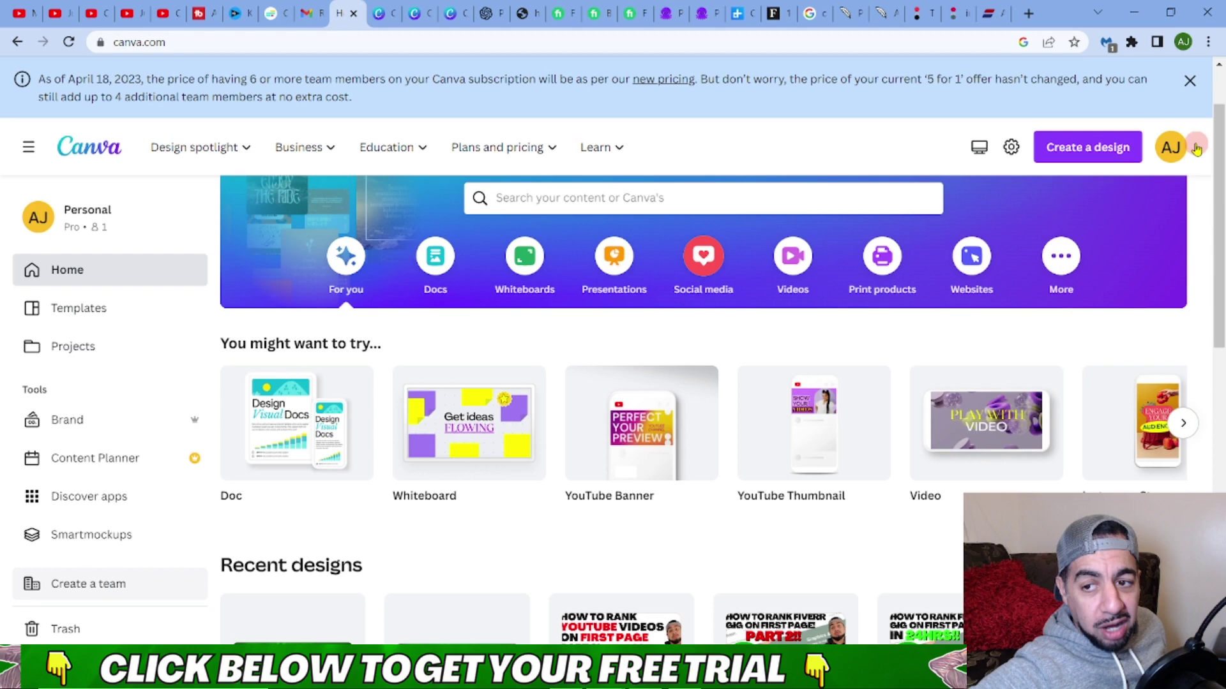
pyautogui.moveTo(1220, 157); pyautogui.dragTo(1220, 338)
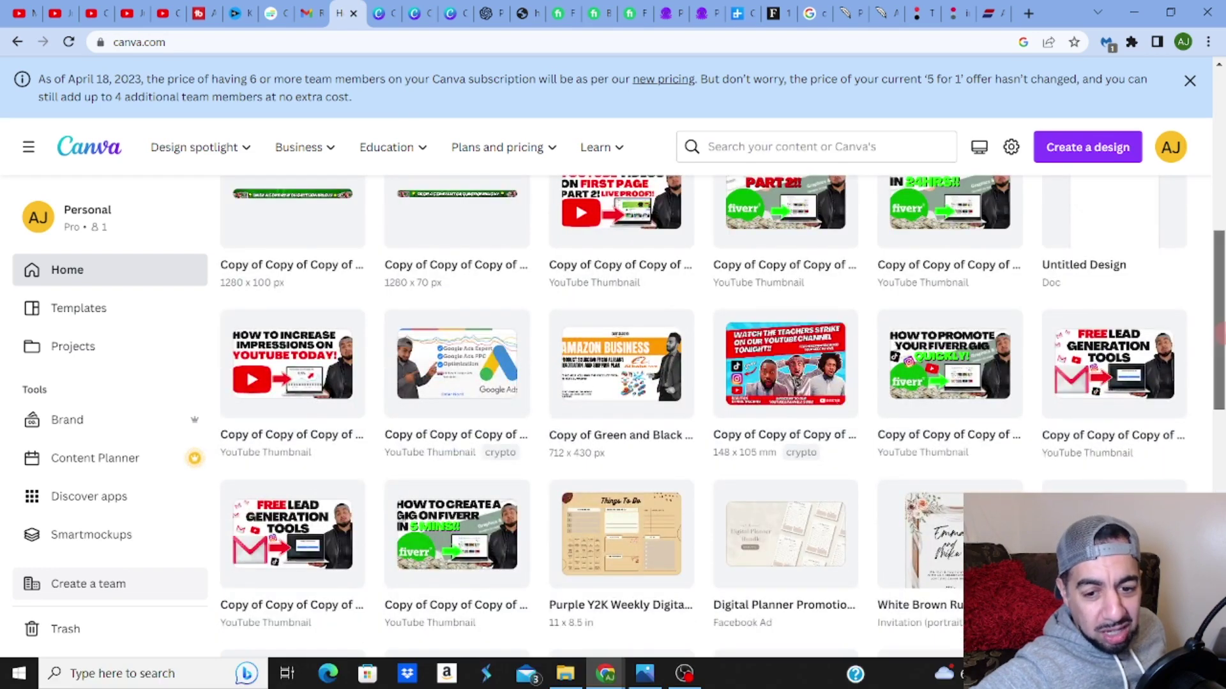
pyautogui.moveTo(1219, 319)
pyautogui.mouseDown()
pyautogui.moveTo(1219, 422)
pyautogui.moveTo(1222, 234)
pyautogui.mouseUp()
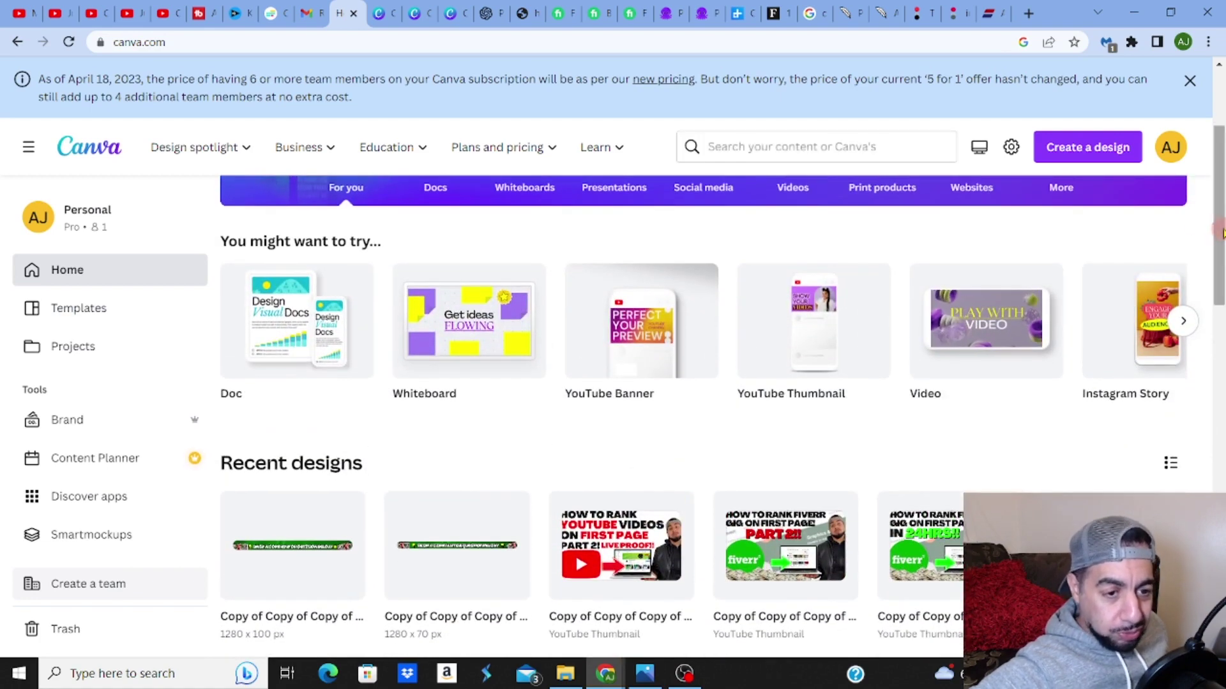
pyautogui.click(90, 316)
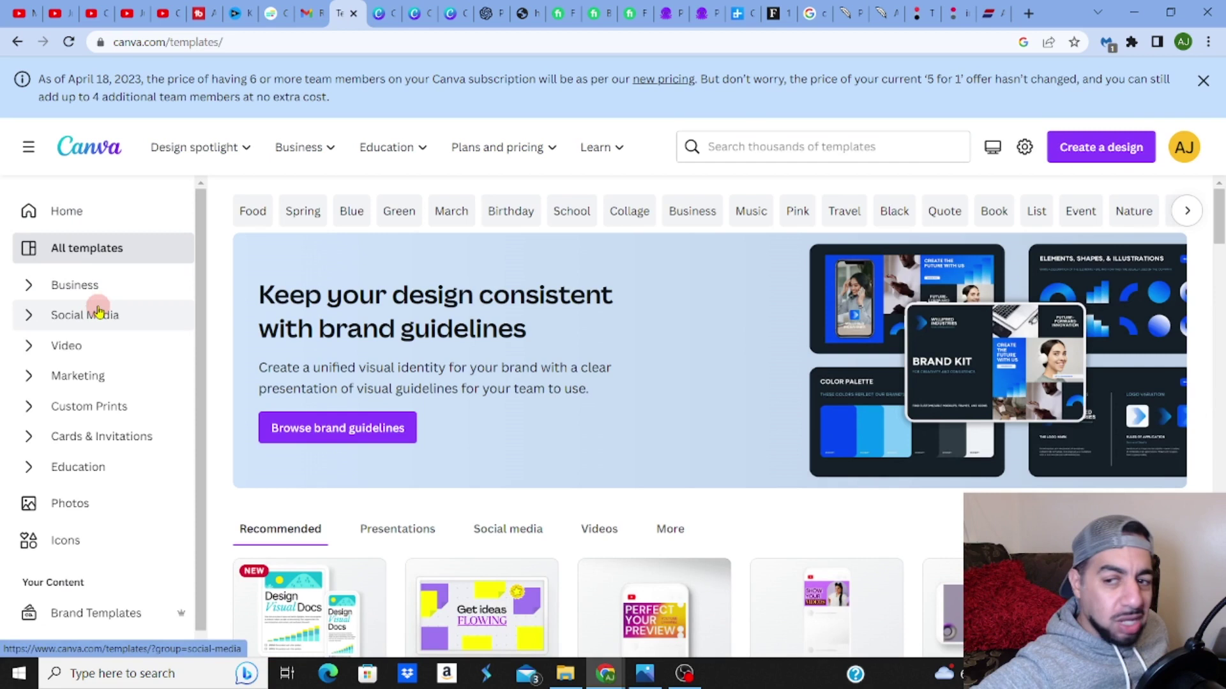
# Create a new blank Instagram Story design and show the previously uploaded images
pyautogui.click(1100, 150)
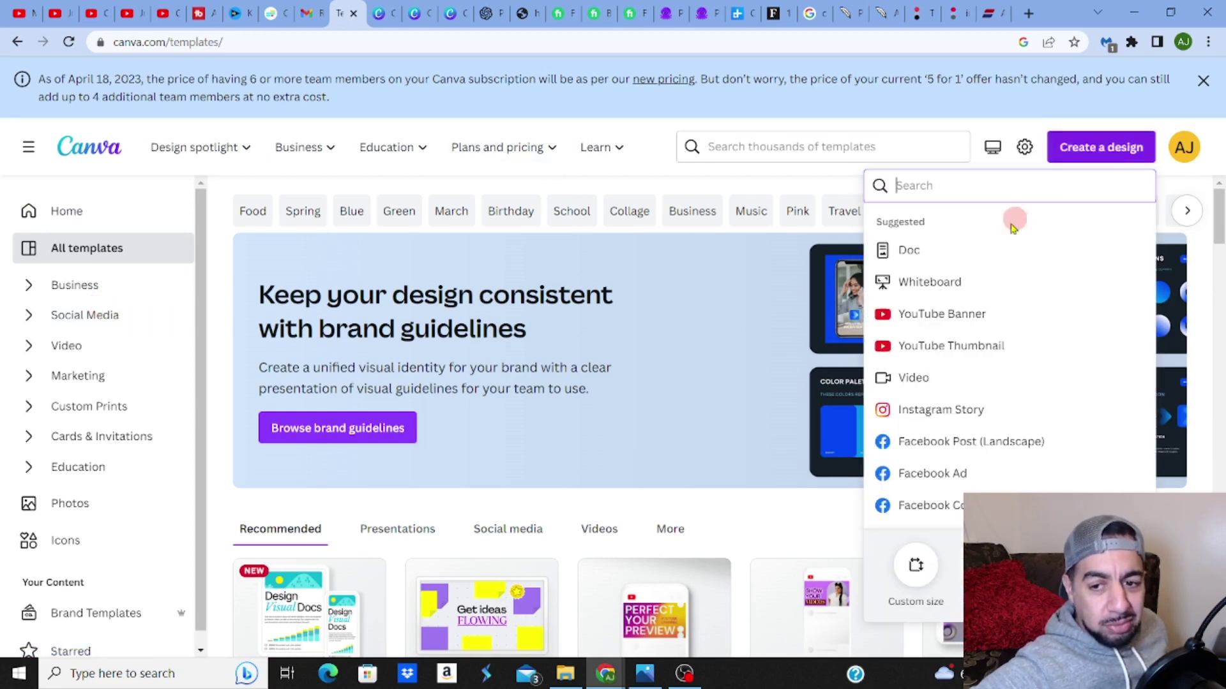
pyautogui.click(931, 411)
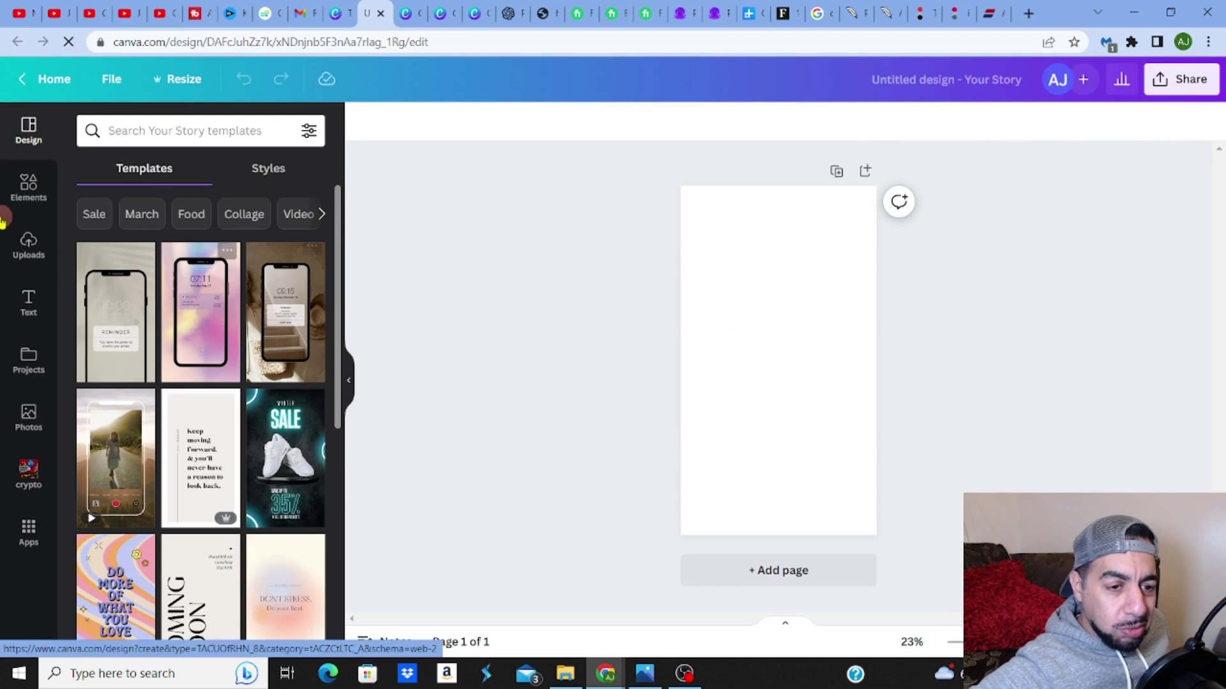
pyautogui.click(27, 246)
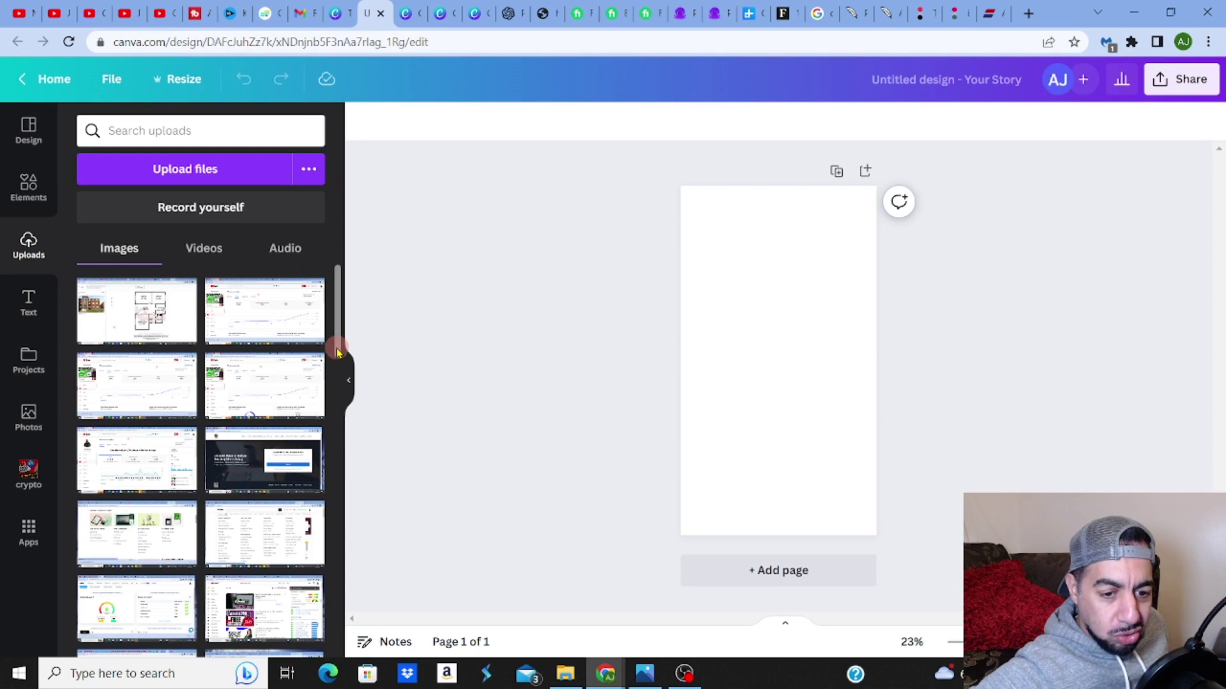
# Add the uploaded leather-jacket man photo to the story page
pyautogui.moveTo(338, 352)
pyautogui.mouseDown()
pyautogui.moveTo(345, 525)
pyautogui.moveTo(345, 489)
pyautogui.mouseUp()
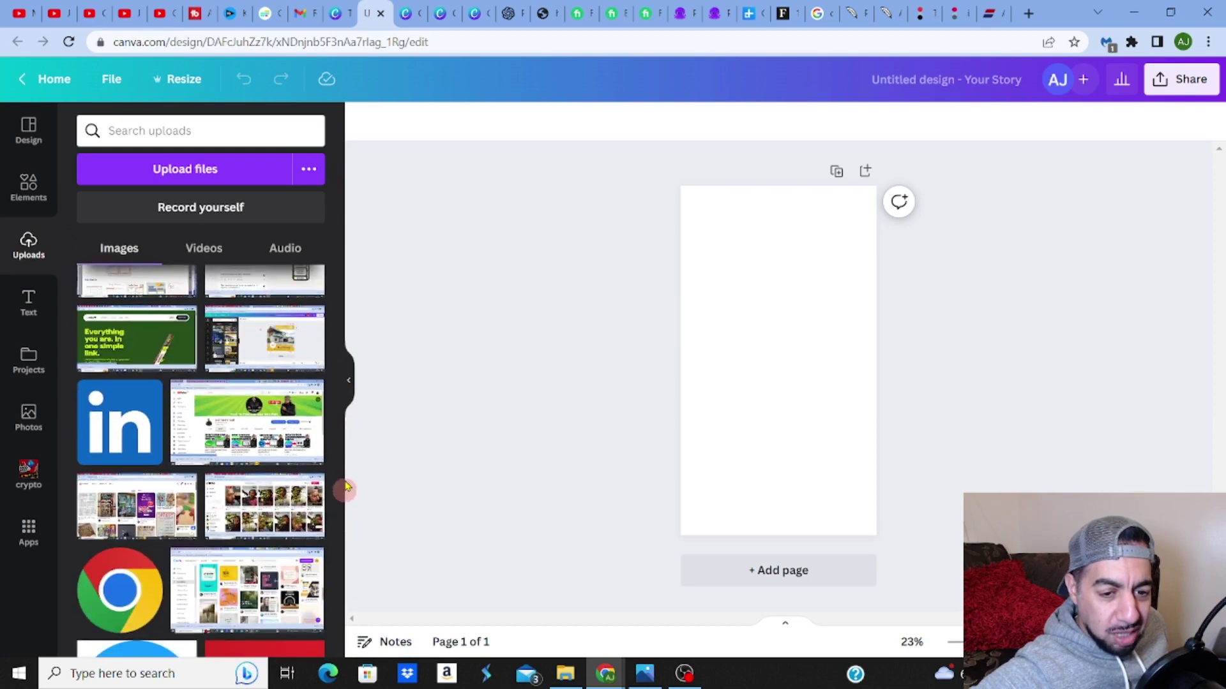
pyautogui.moveTo(338, 418); pyautogui.dragTo(338, 556)
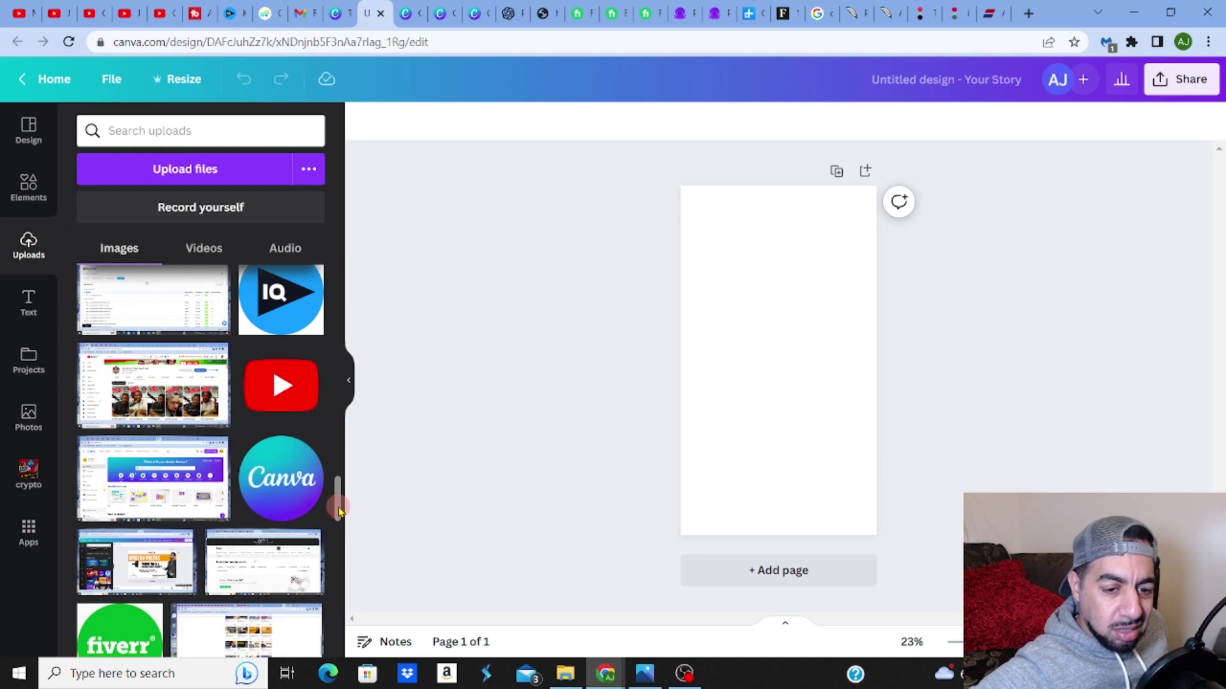
pyautogui.moveTo(338, 508); pyautogui.dragTo(338, 604)
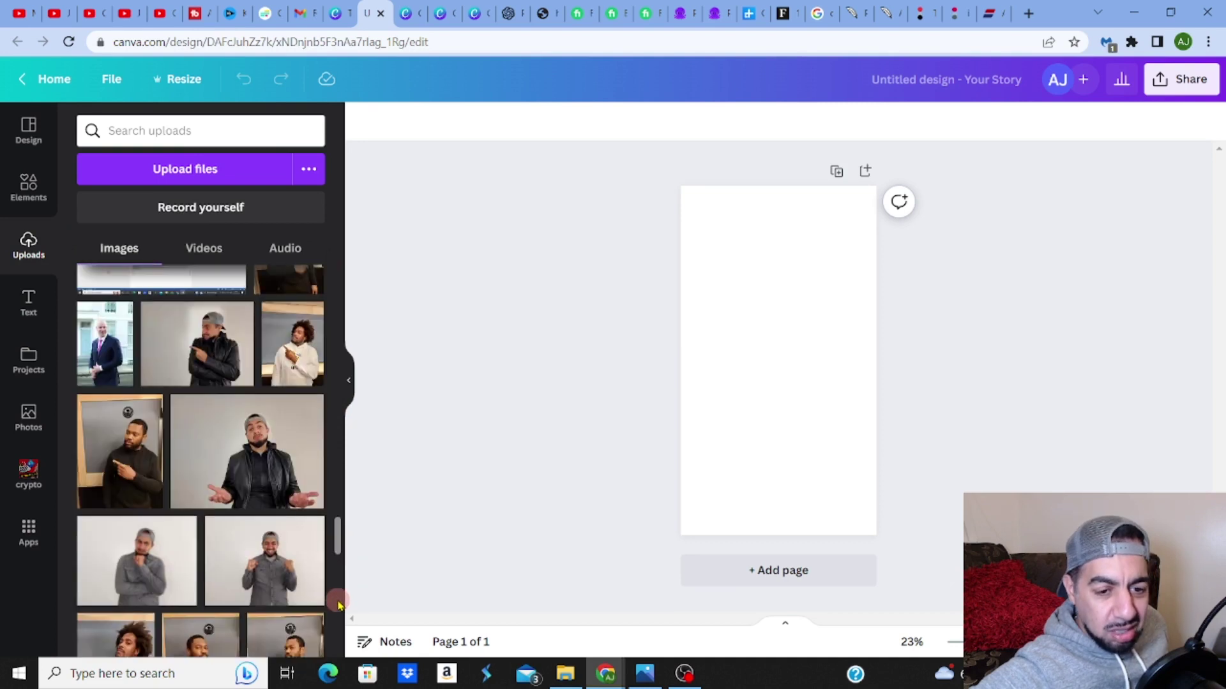
pyautogui.click(286, 490)
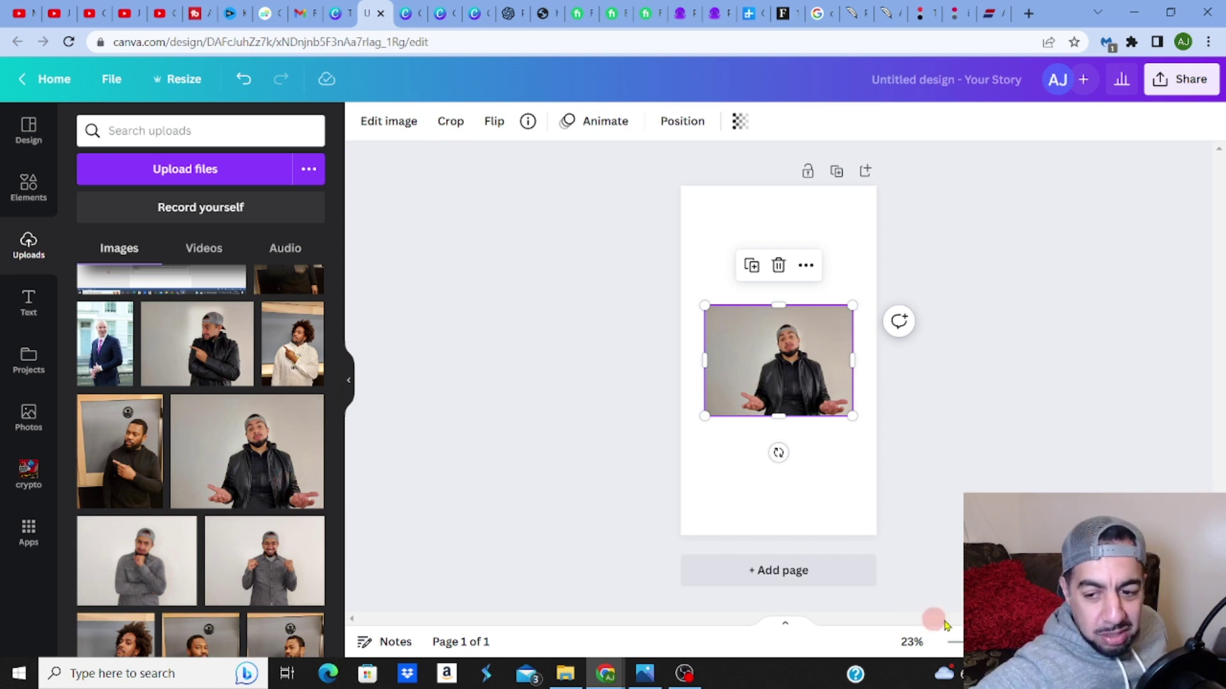
pyautogui.keyDown('ctrl'); pyautogui.scroll(1, 778, 355); pyautogui.keyUp('ctrl')
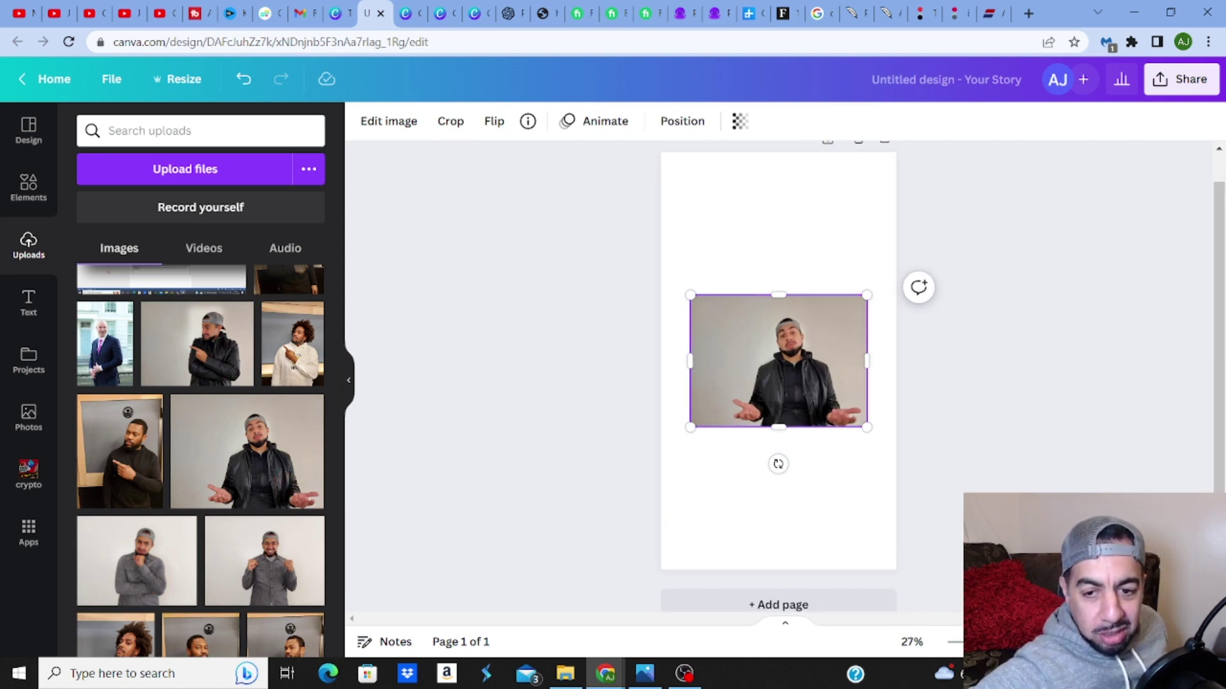
pyautogui.keyDown('ctrl'); pyautogui.scroll(1, 778, 354); pyautogui.keyUp('ctrl')
pyautogui.keyDown('ctrl'); pyautogui.scroll(2, 778, 355); pyautogui.keyUp('ctrl')
pyautogui.keyDown('ctrl'); pyautogui.scroll(1, 778, 354); pyautogui.keyUp('ctrl')
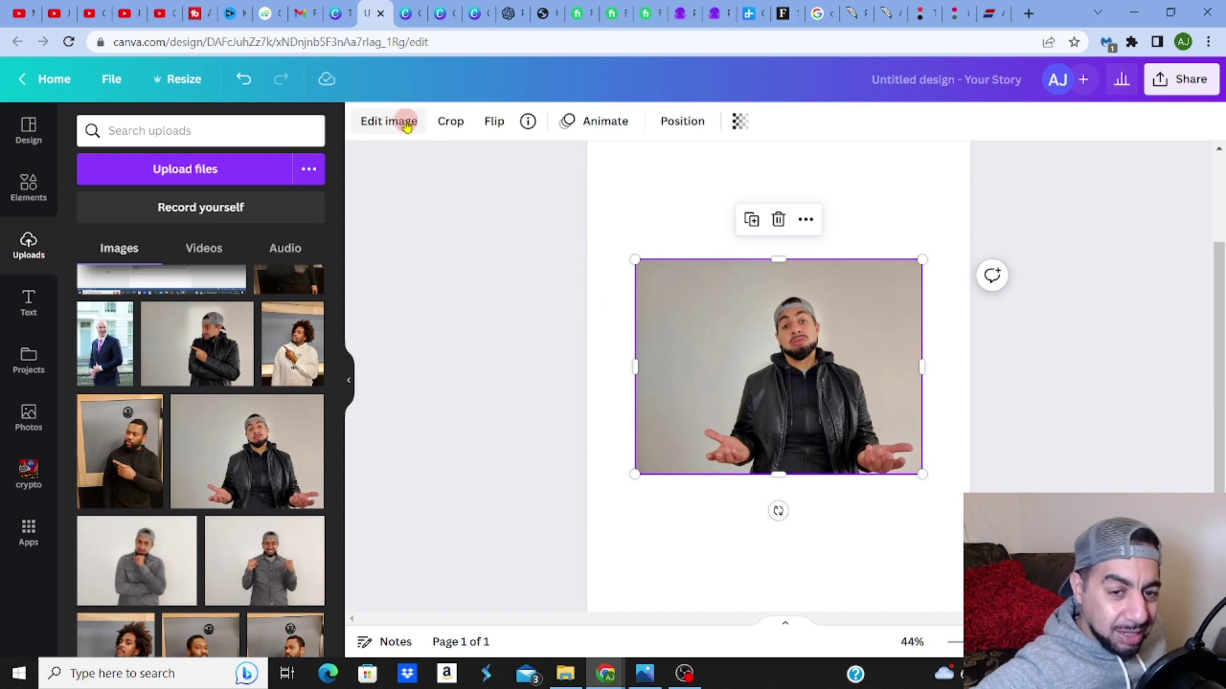
# Run Background Remover on the leather-jacket photo and apply the cut-out
pyautogui.click(406, 124)
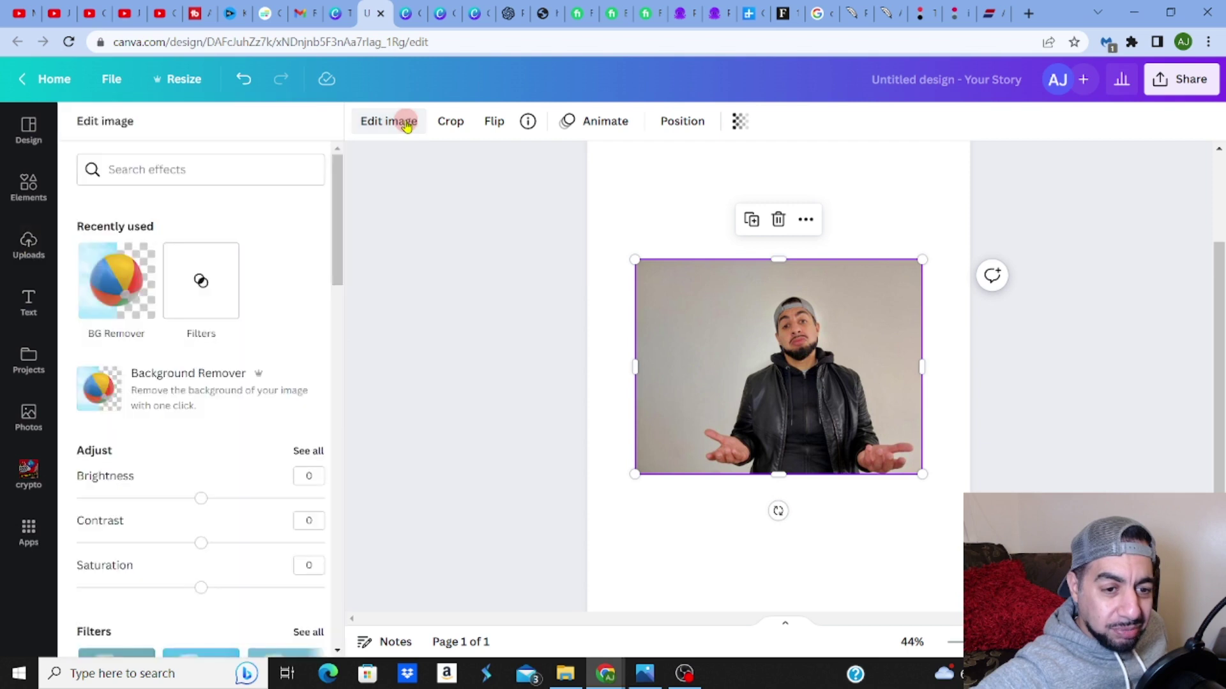
pyautogui.click(218, 378)
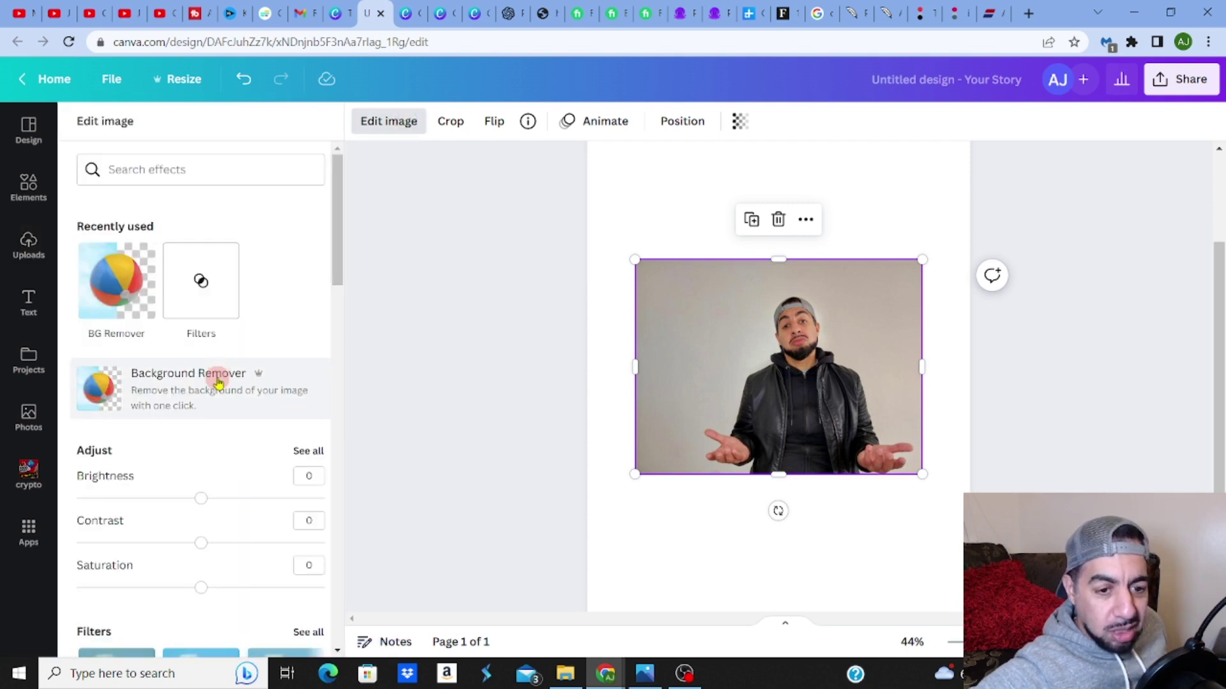
pyautogui.click(218, 380)
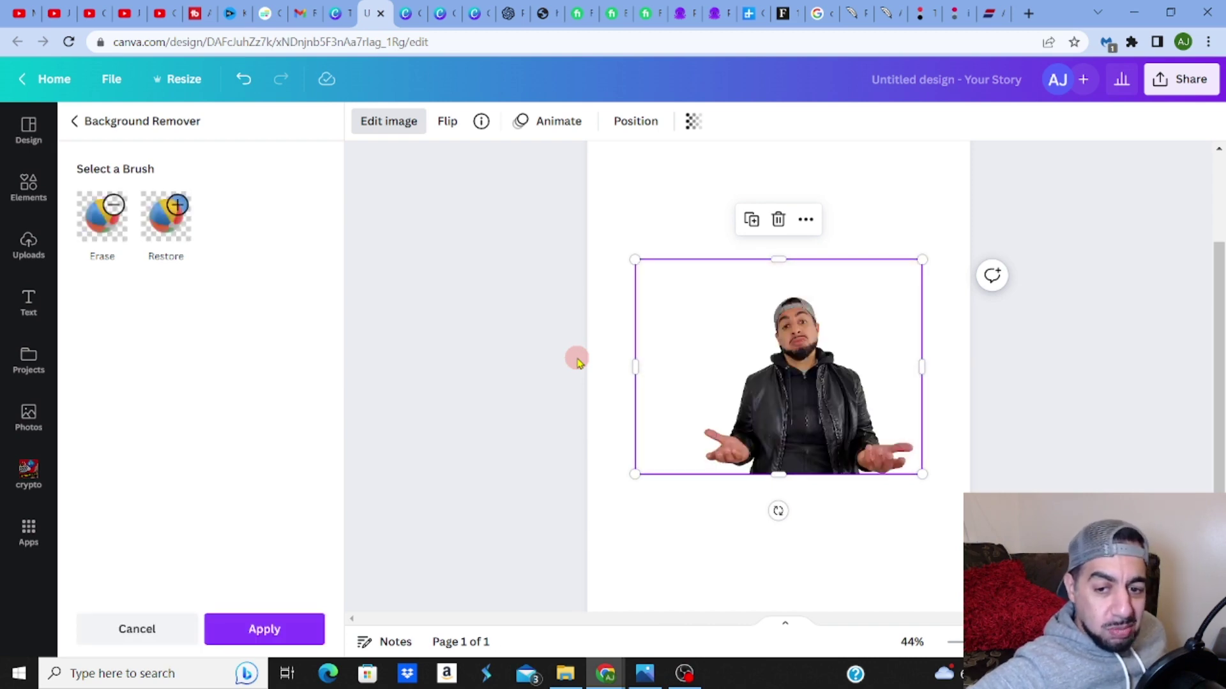
pyautogui.click(296, 627)
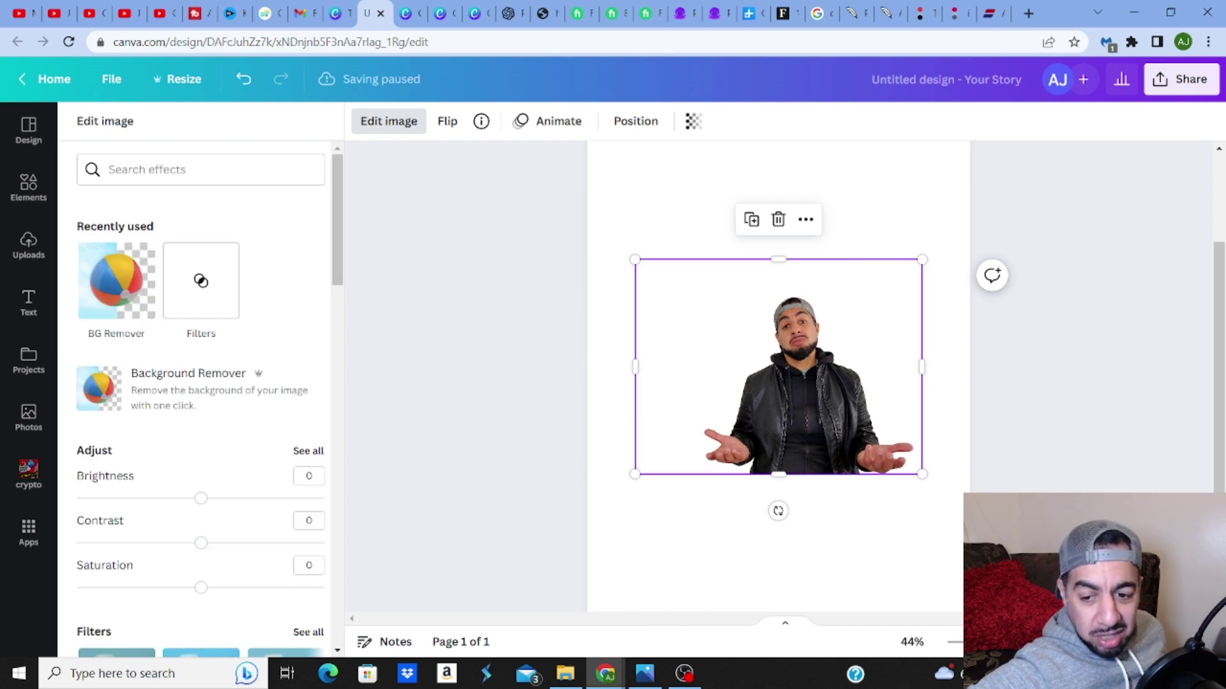
pyautogui.keyDown('ctrl'); pyautogui.scroll(1, 778, 354); pyautogui.keyUp('ctrl')
pyautogui.keyDown('ctrl'); pyautogui.scroll(2, 777, 354); pyautogui.keyUp('ctrl')
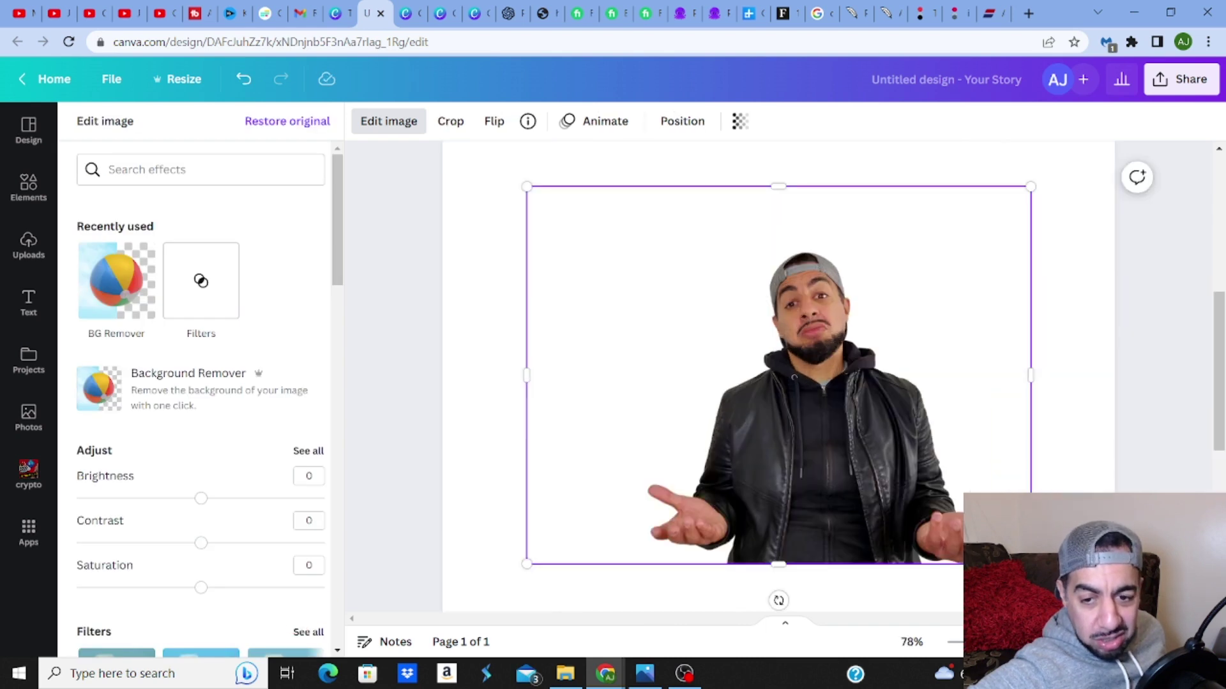
pyautogui.keyDown('ctrl'); pyautogui.scroll(2, 777, 353); pyautogui.keyUp('ctrl')
pyautogui.keyDown('ctrl'); pyautogui.scroll(1, 777, 354); pyautogui.keyUp('ctrl')
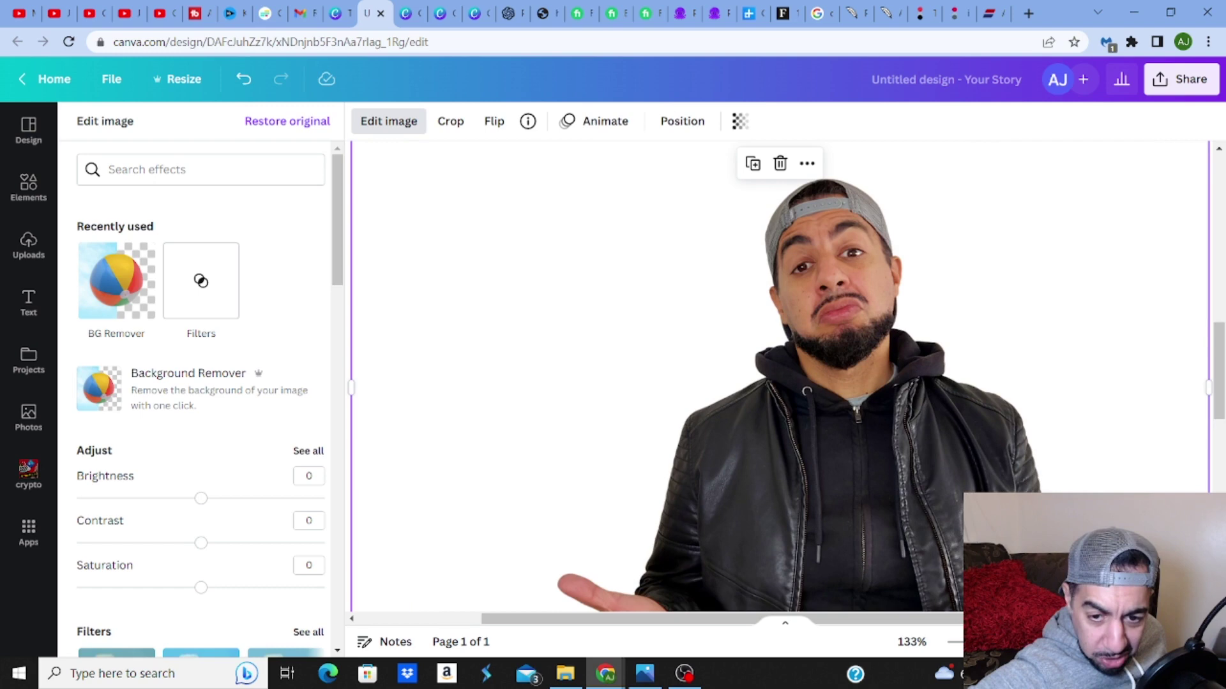
pyautogui.keyDown('ctrl'); pyautogui.scroll(-2, 778, 354); pyautogui.keyUp('ctrl')
pyautogui.keyDown('ctrl'); pyautogui.scroll(-2, 777, 353); pyautogui.keyUp('ctrl')
pyautogui.keyDown('ctrl'); pyautogui.scroll(5, 777, 354); pyautogui.keyUp('ctrl')
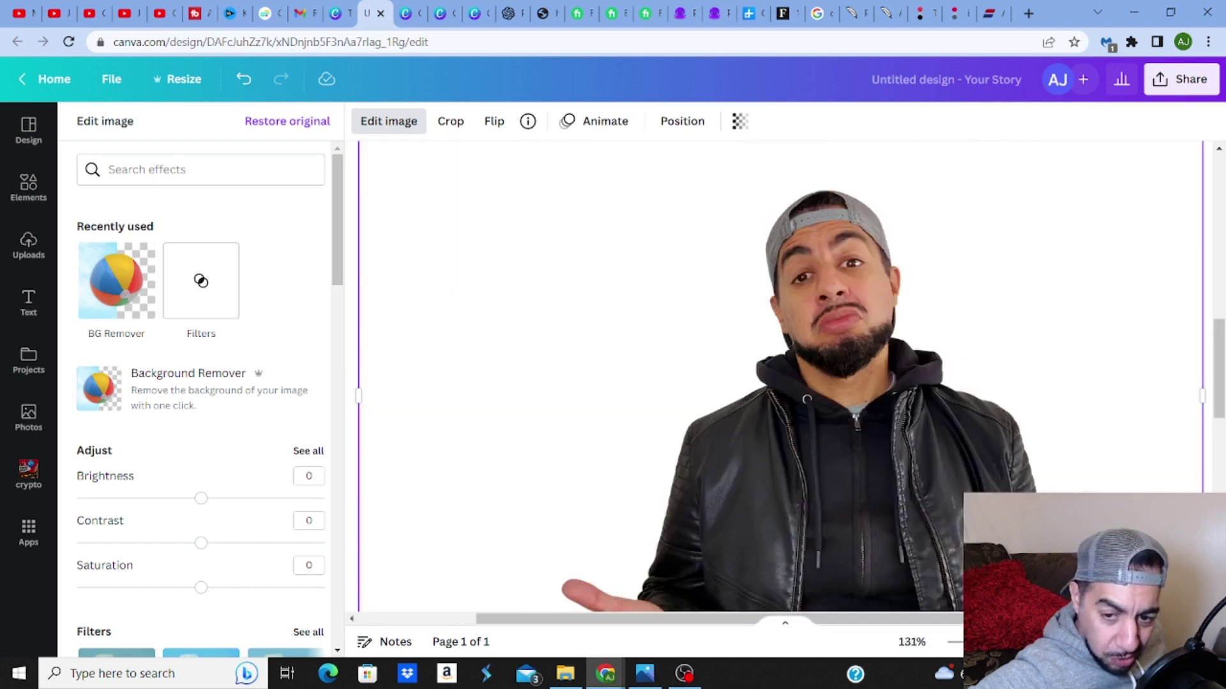
pyautogui.keyDown('ctrl'); pyautogui.scroll(-3, 807, 399); pyautogui.keyUp('ctrl')
pyautogui.keyDown('ctrl'); pyautogui.scroll(-1, 807, 399); pyautogui.keyUp('ctrl')
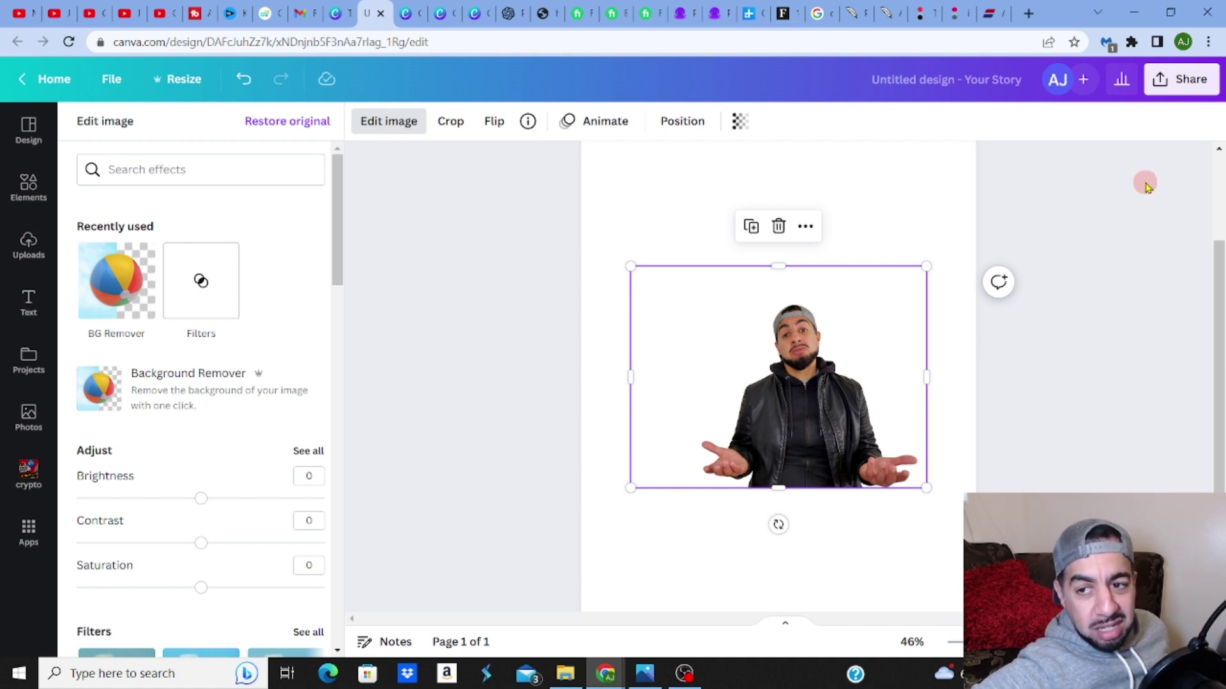
# Look over the Share > Download file types, then close without exporting
pyautogui.click(1170, 85)
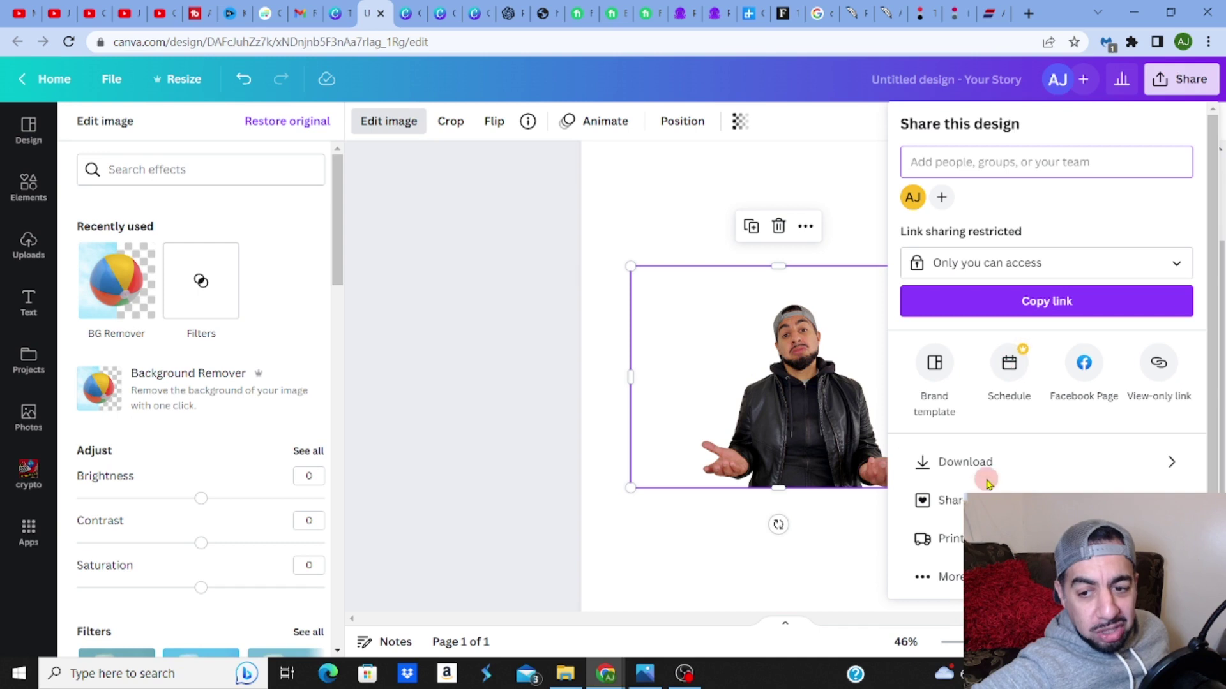
pyautogui.click(989, 466)
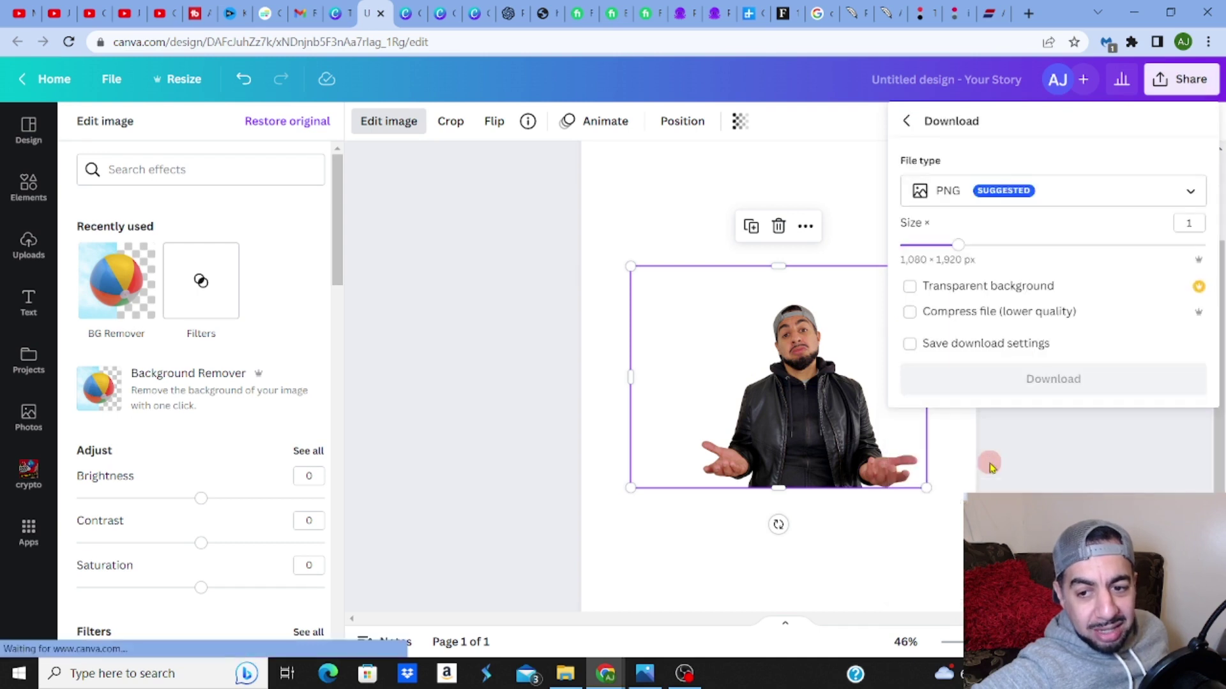
pyautogui.click(958, 193)
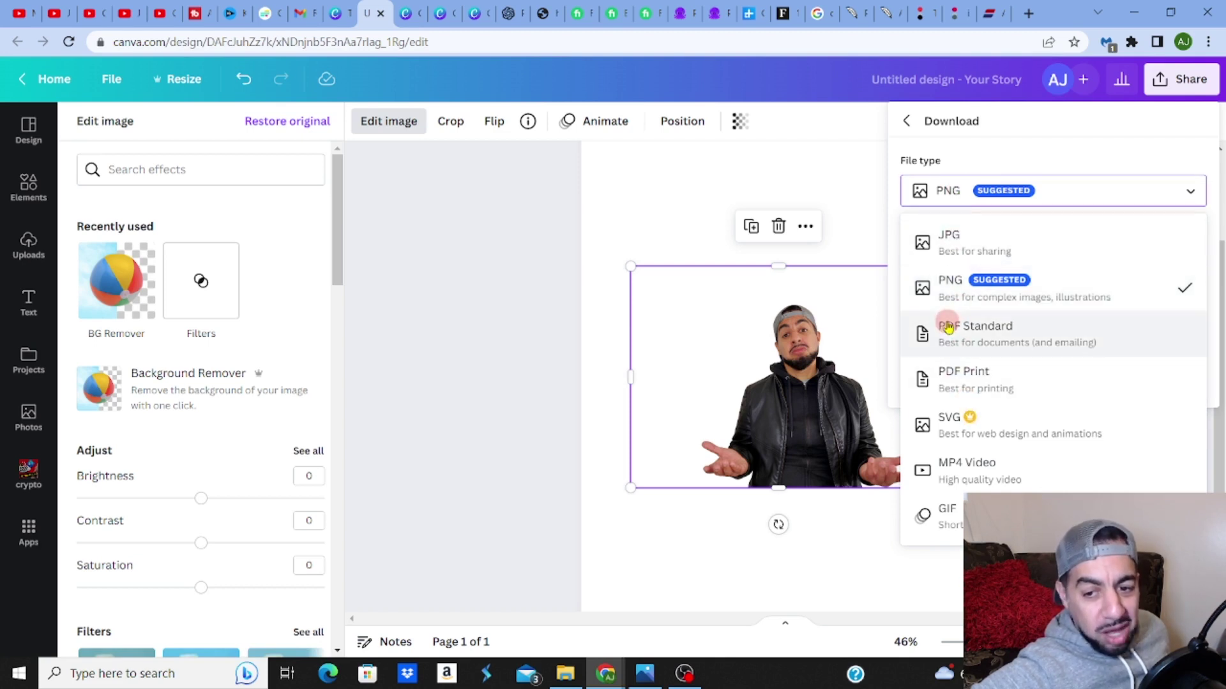
pyautogui.click(520, 189)
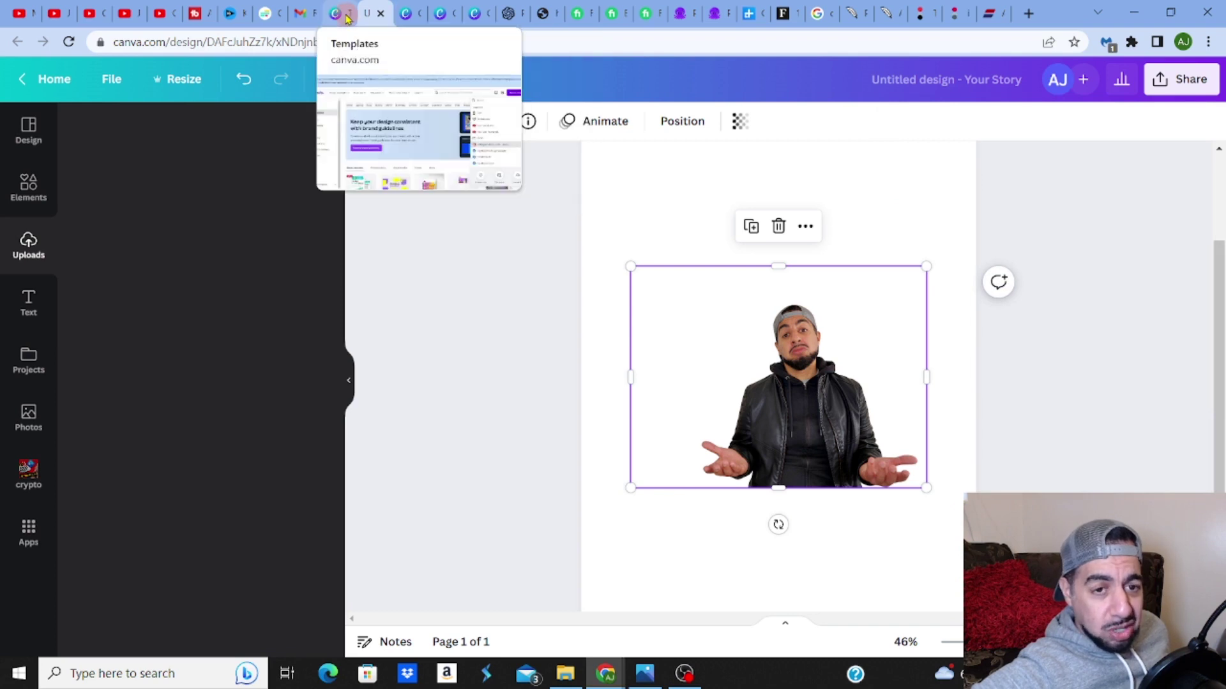
# Return to Fiverr's 35,896 wedding-photo background-removal results and scroll the listings
pyautogui.click(581, 14)
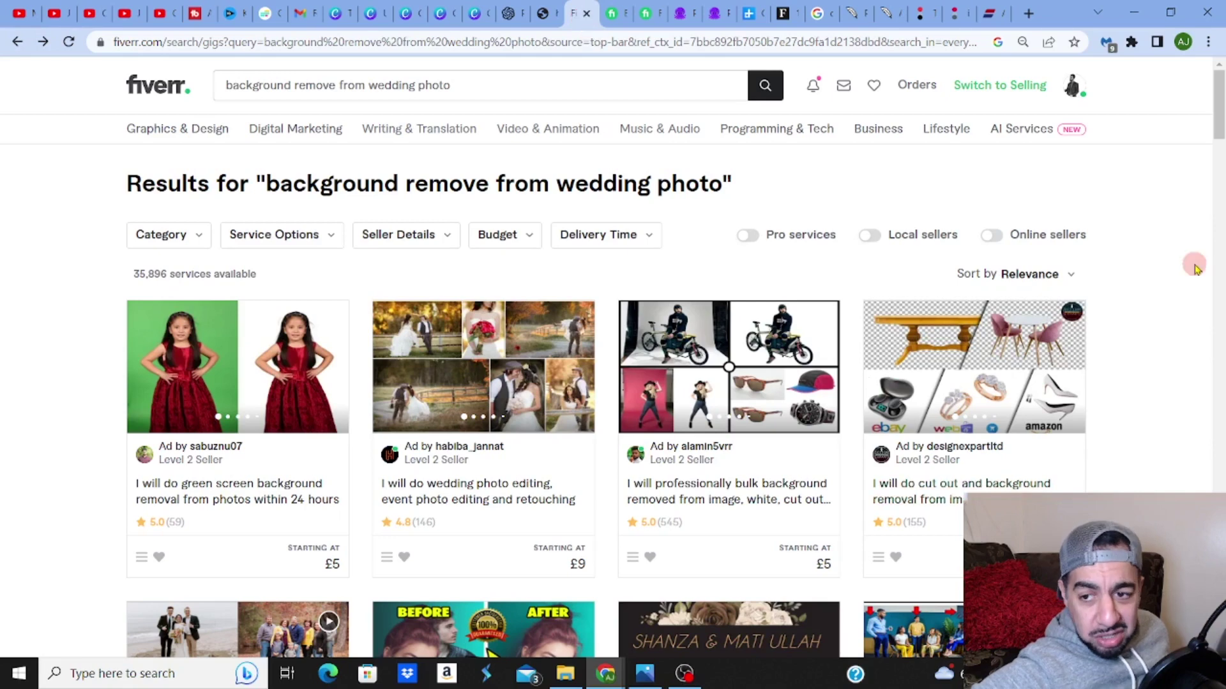
pyautogui.moveTo(1219, 122)
pyautogui.mouseDown()
pyautogui.moveTo(1222, 152)
pyautogui.moveTo(1221, 139)
pyautogui.mouseUp()
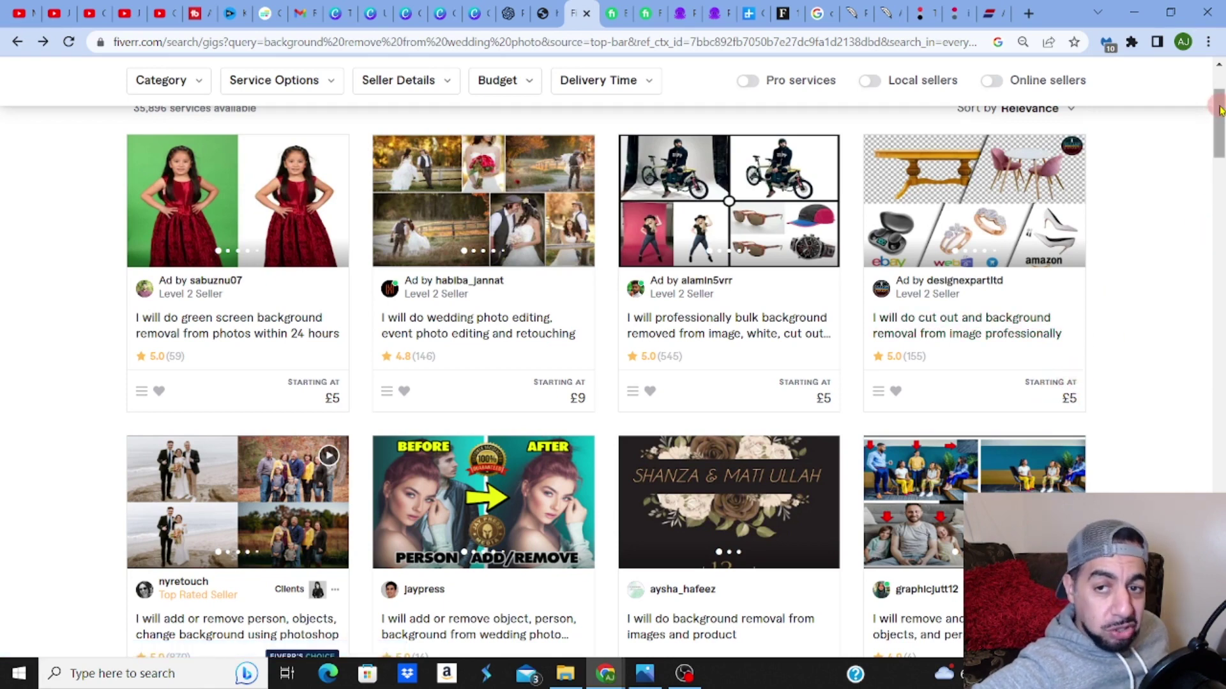
pyautogui.moveTo(1221, 123); pyautogui.dragTo(1221, 95)
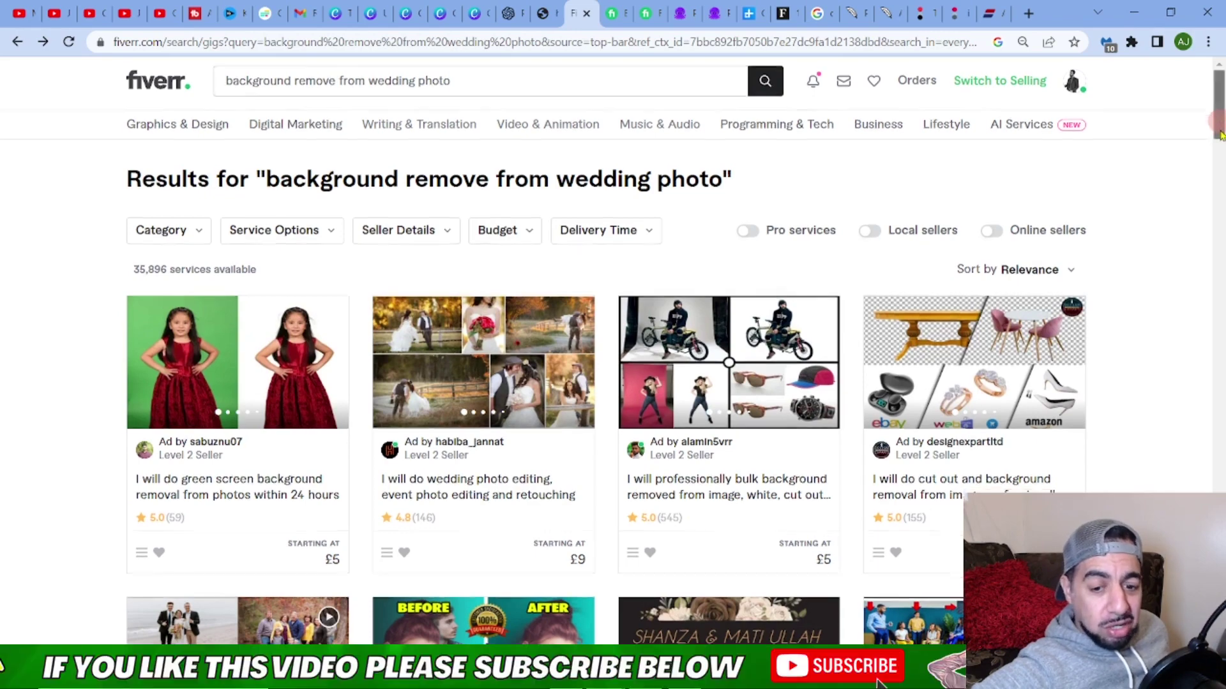
pyautogui.moveTo(1219, 125); pyautogui.dragTo(1221, 599)
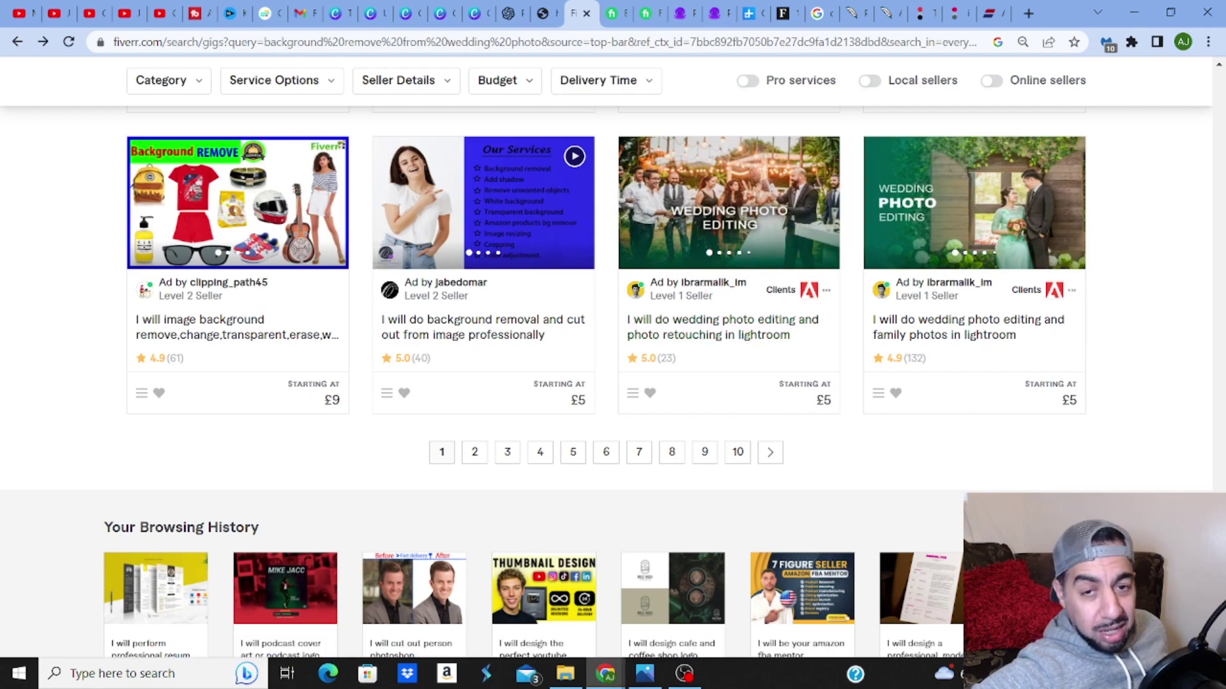
pyautogui.moveTo(1220, 505); pyautogui.dragTo(1219, 457)
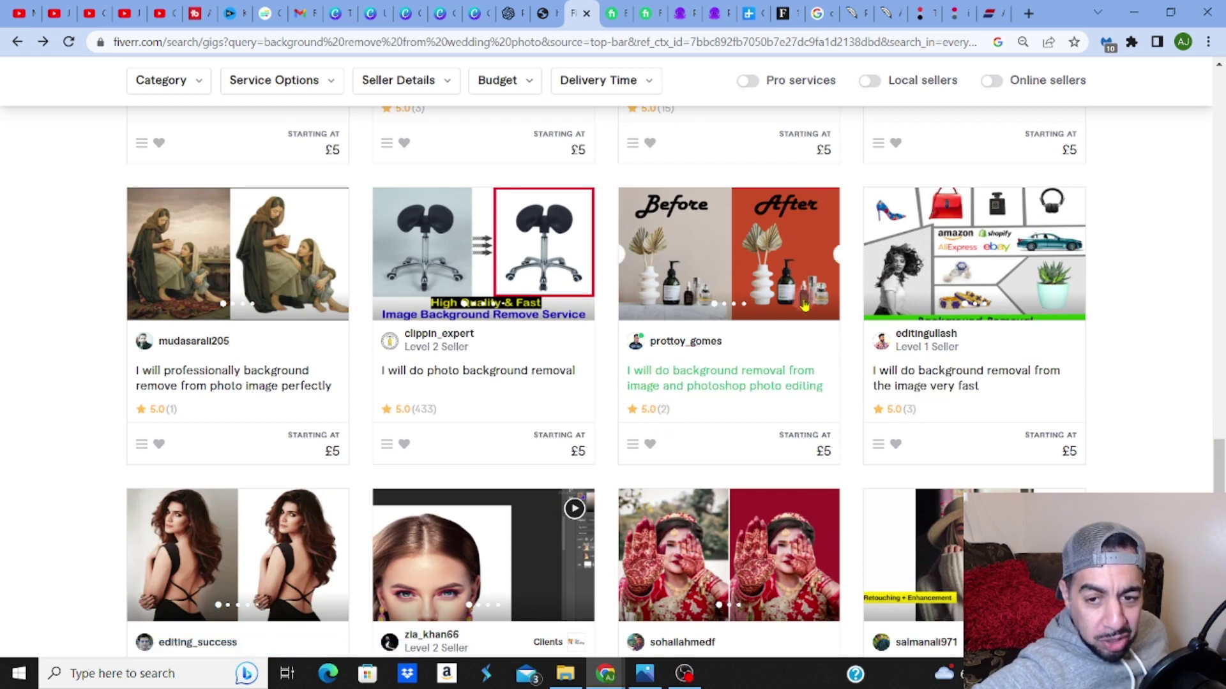
pyautogui.moveTo(728, 254)
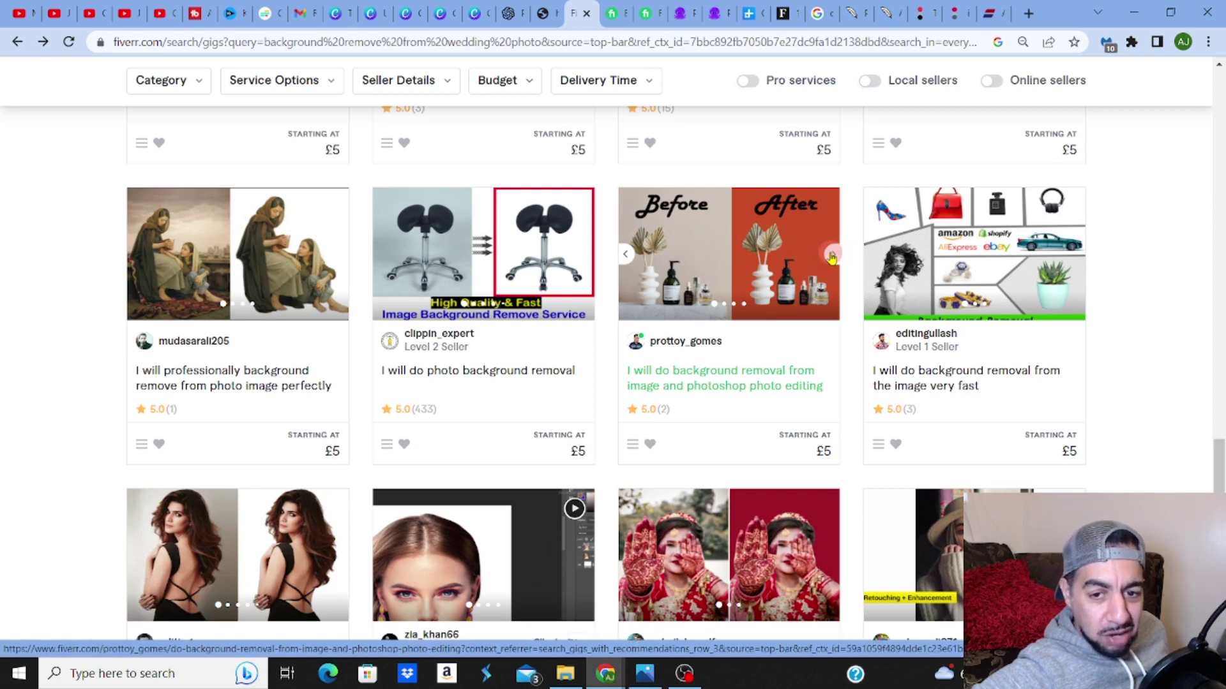
# View two more sample images on a gig card, then scroll back to the top
pyautogui.click(832, 255)
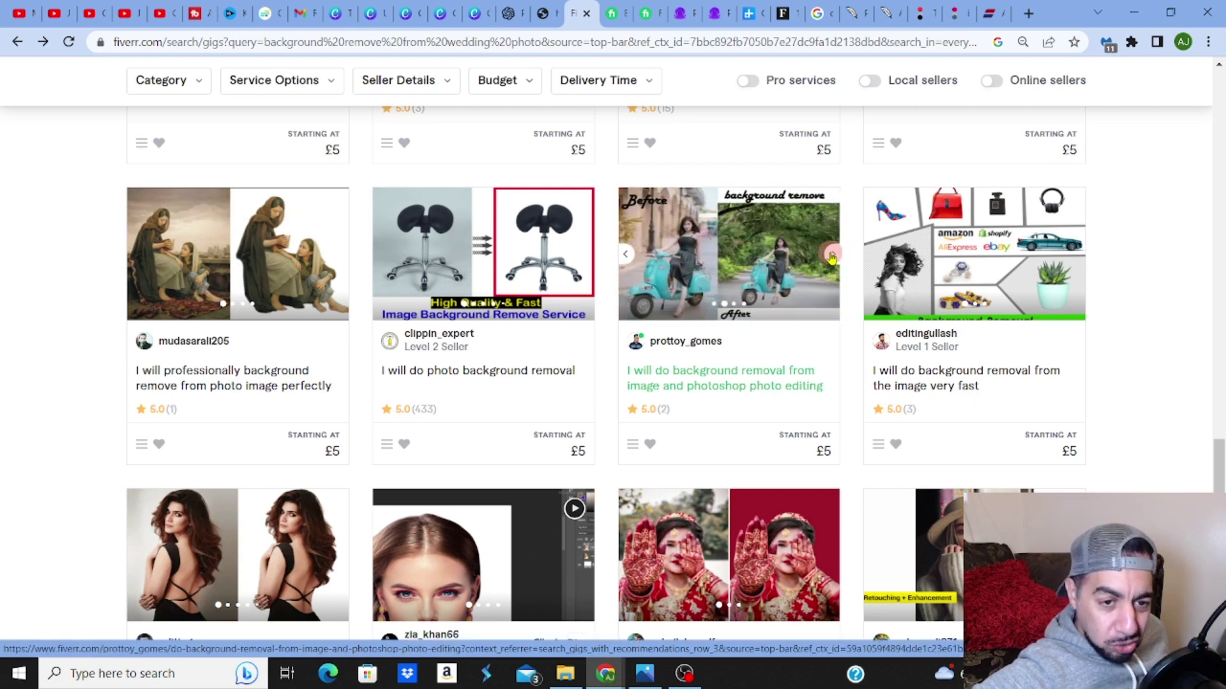
pyautogui.click(831, 255)
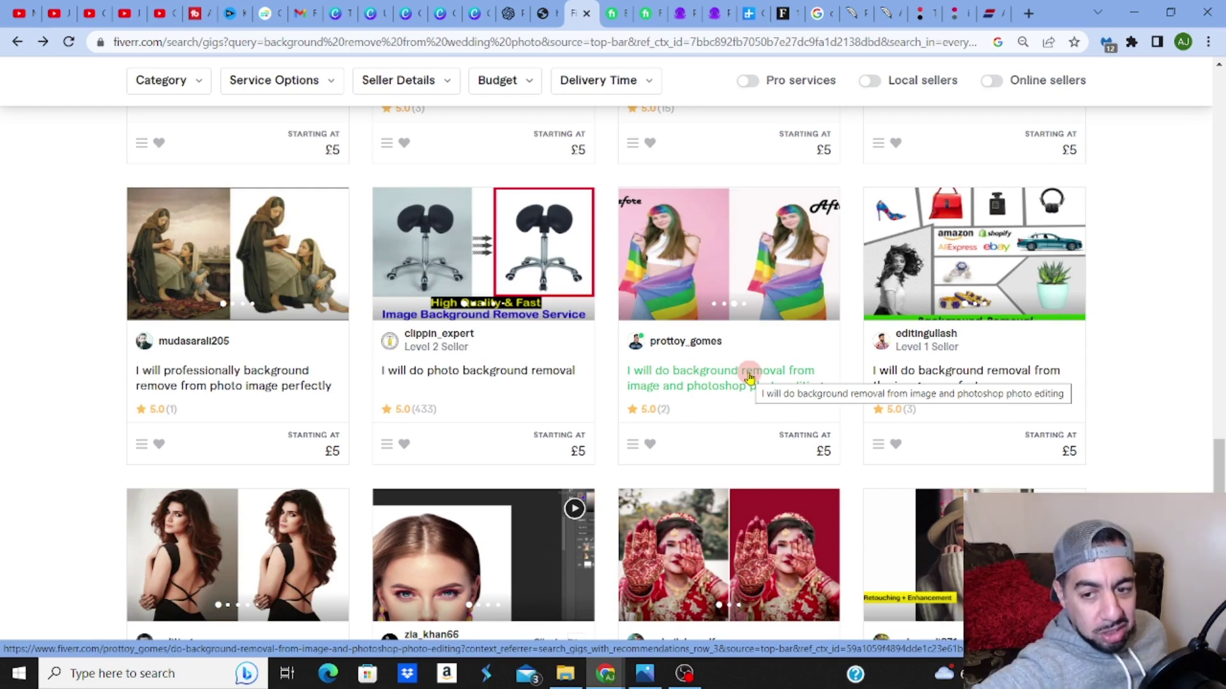
pyautogui.moveTo(1221, 472); pyautogui.dragTo(1220, 76)
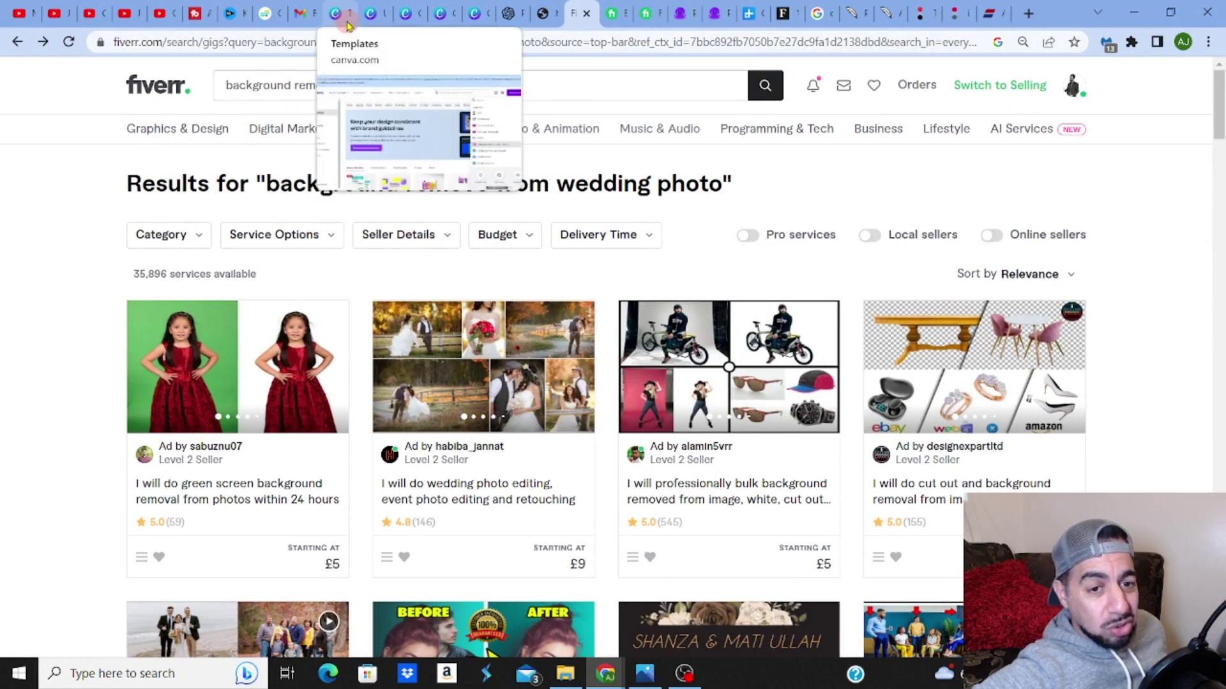
# Switch back to the Canva 'Untitled design' tab showing the cut-out man
pyautogui.click(370, 14)
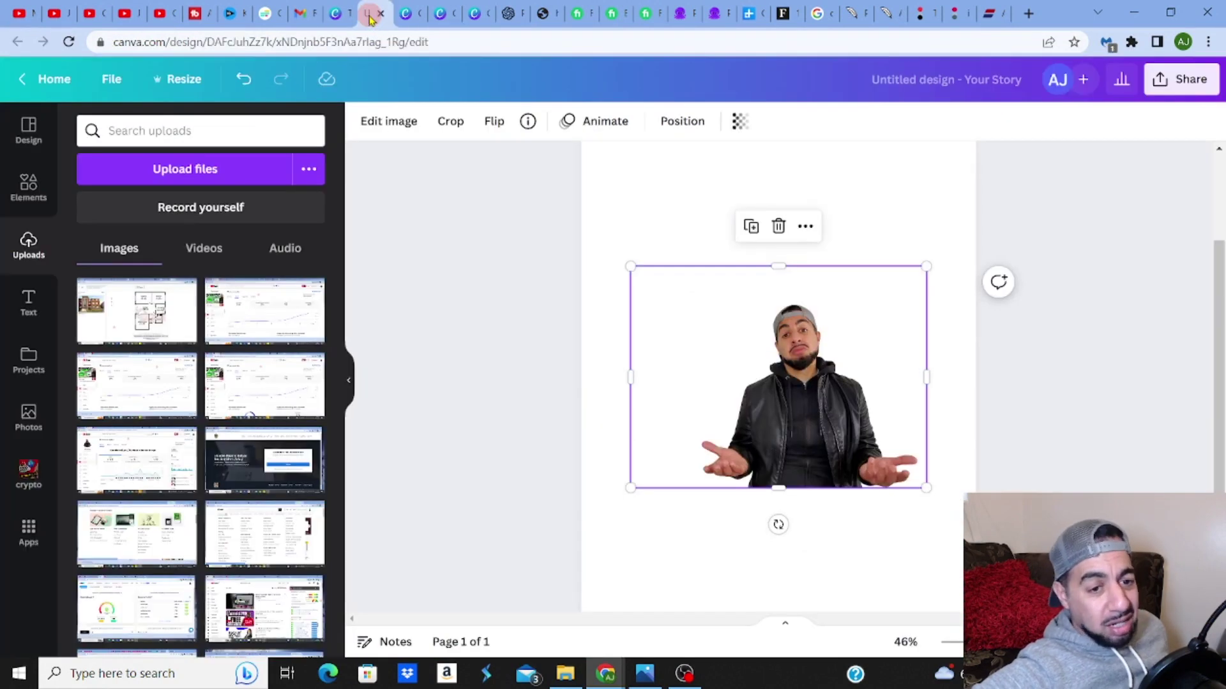